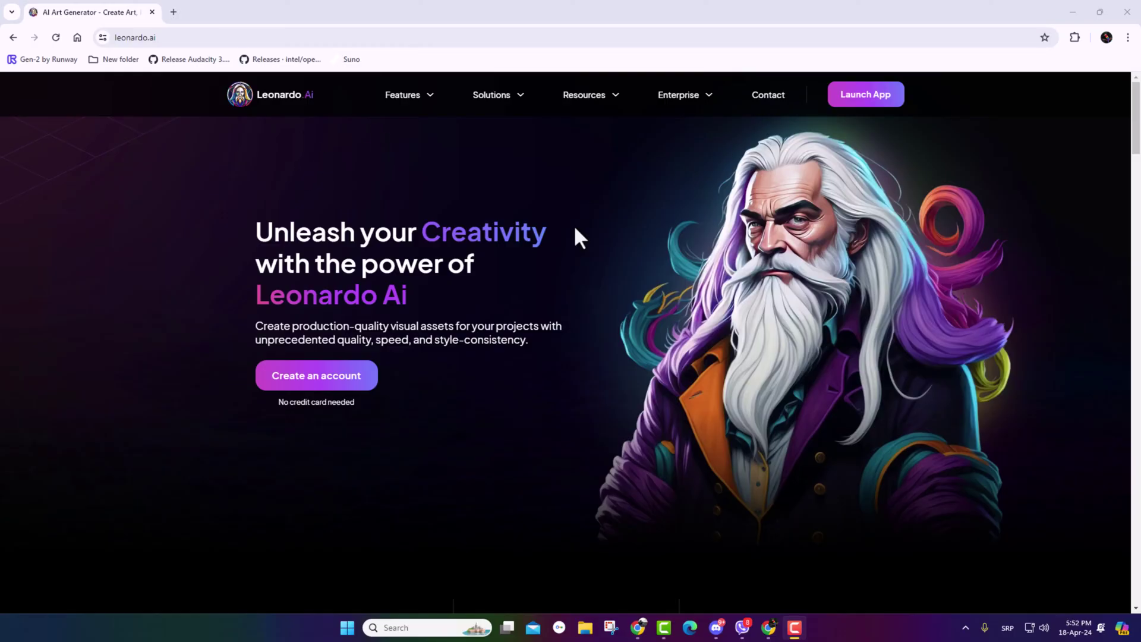
# Step: Start creating a Leonardo.Ai account and sign up with Google
pyautogui.click(299, 381)
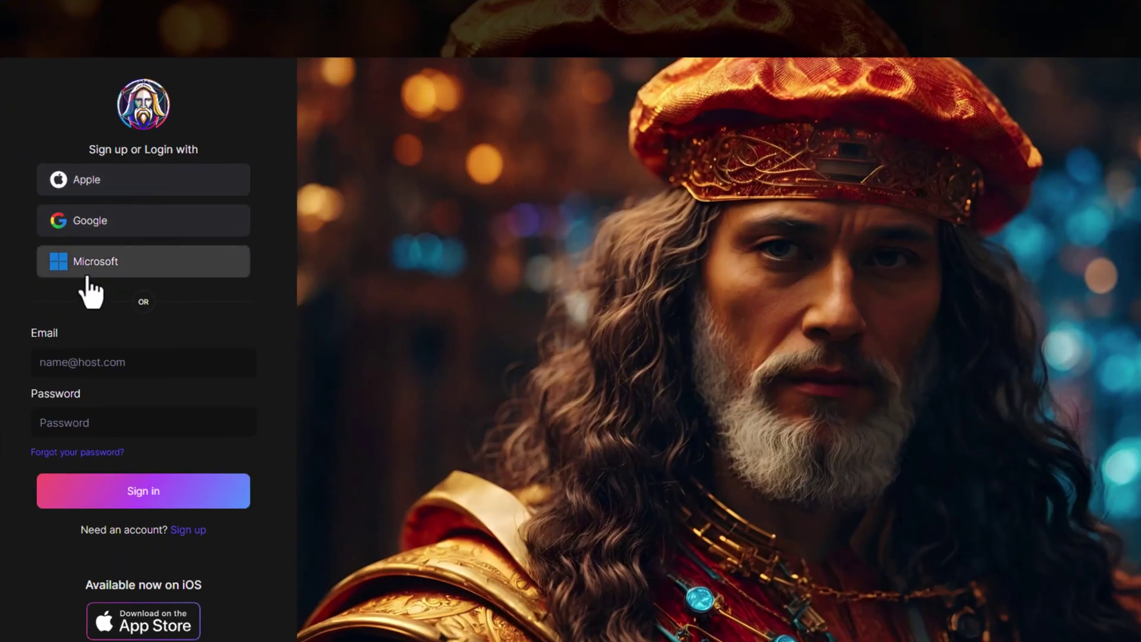
pyautogui.click(113, 229)
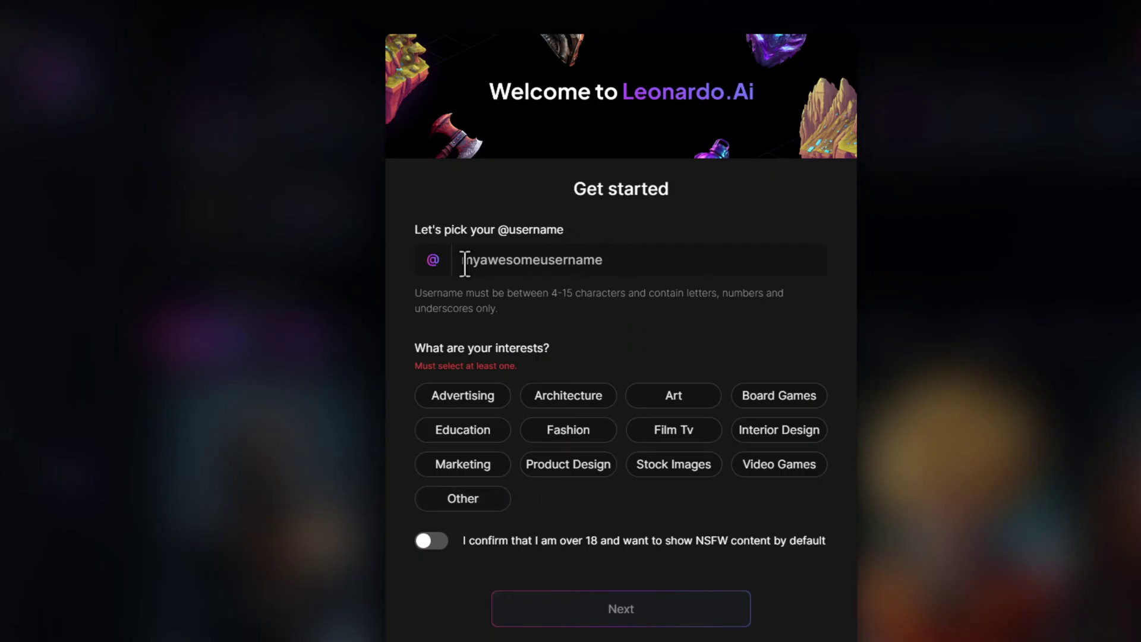
# Step: Complete the profile with username designbre, the Education interest and the over-18 NSFW confirmation, and dismiss the What's New notice
pyautogui.click(572, 264)
pyautogui.write('designbre')
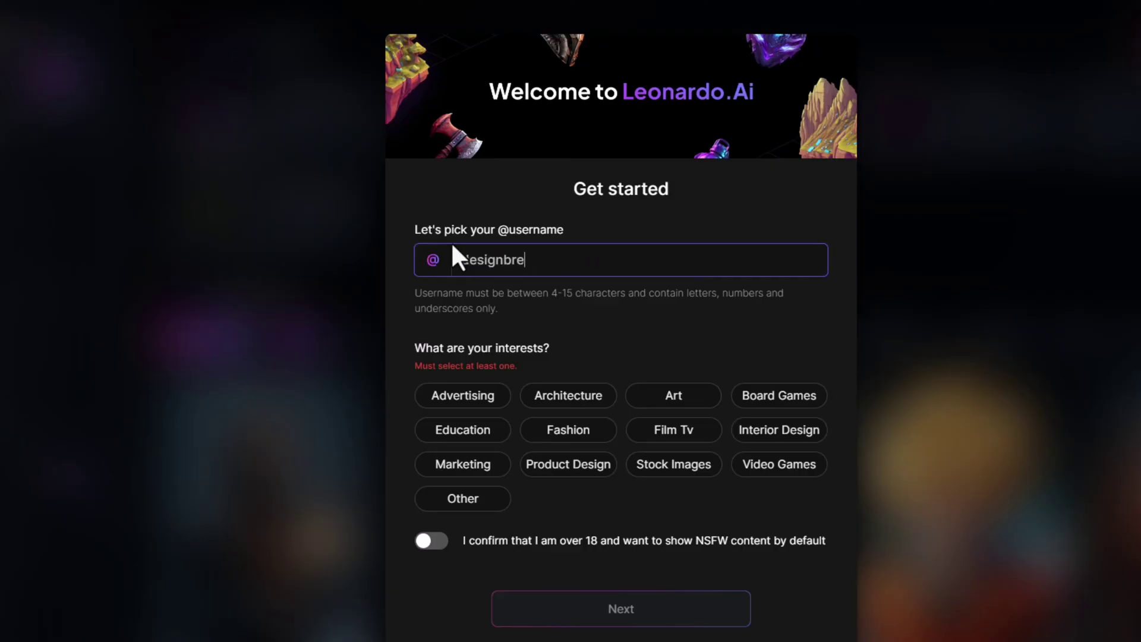
pyautogui.click(469, 440)
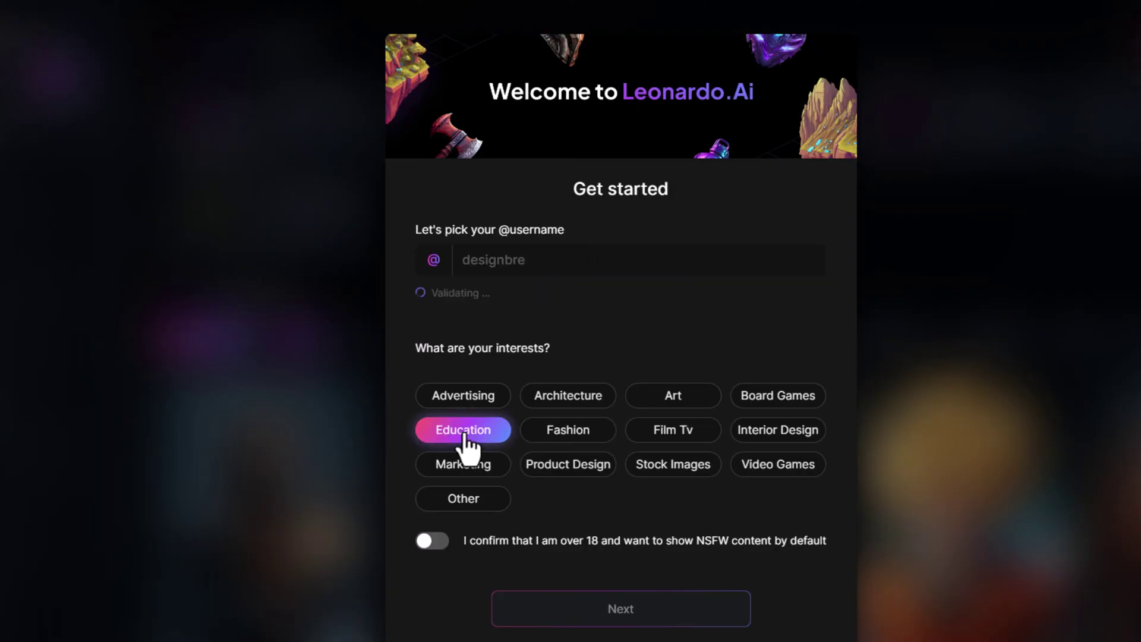
pyautogui.click(438, 544)
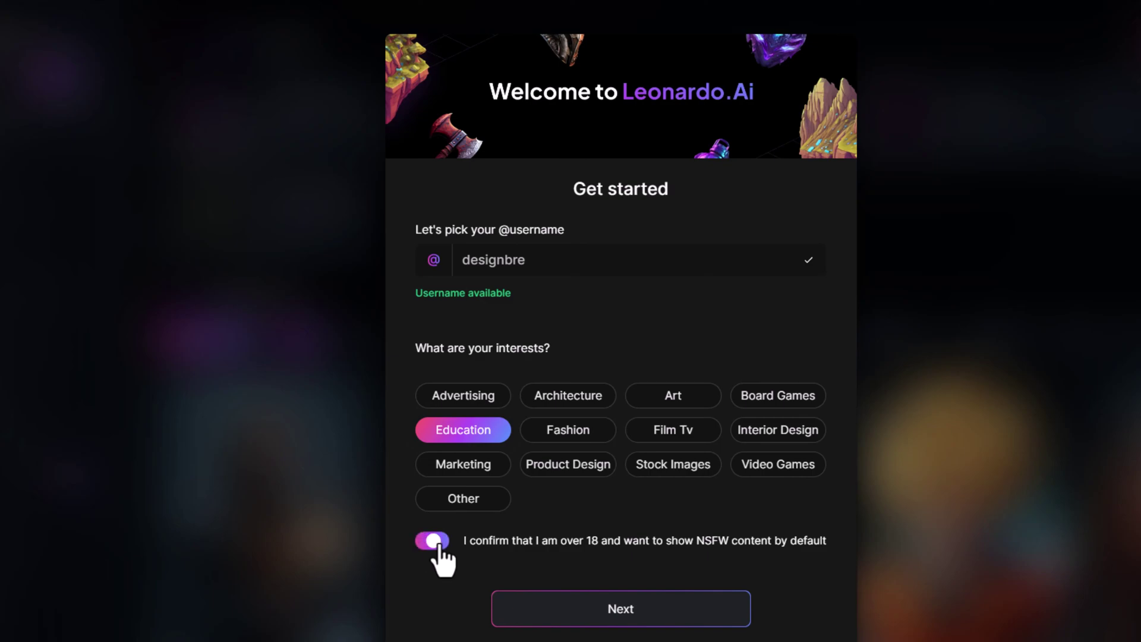
pyautogui.click(618, 609)
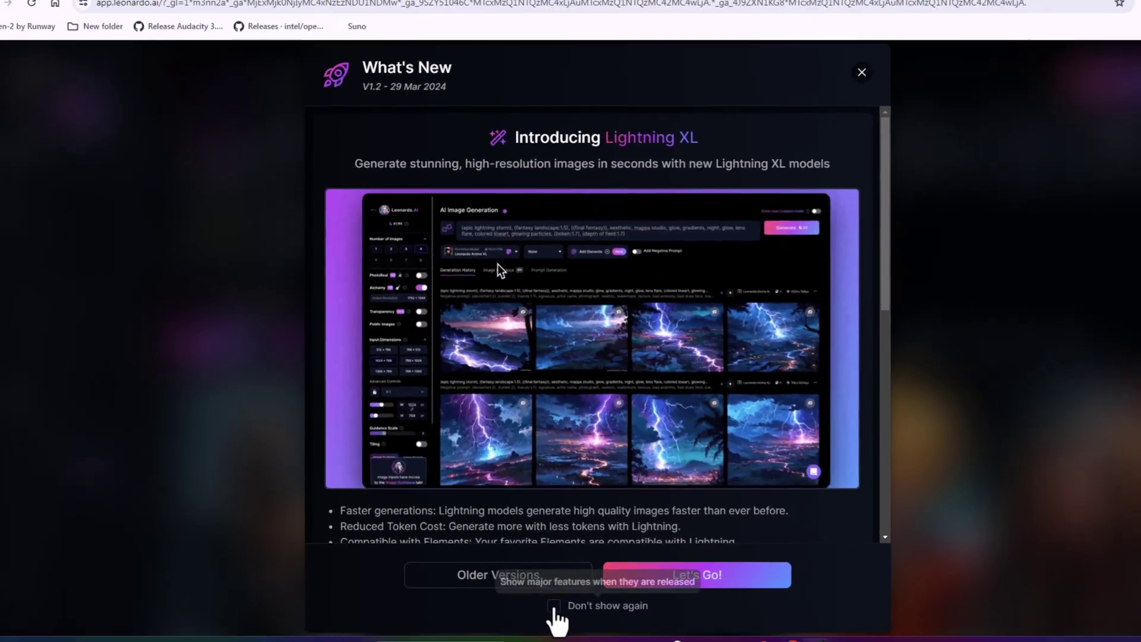
pyautogui.click(660, 598)
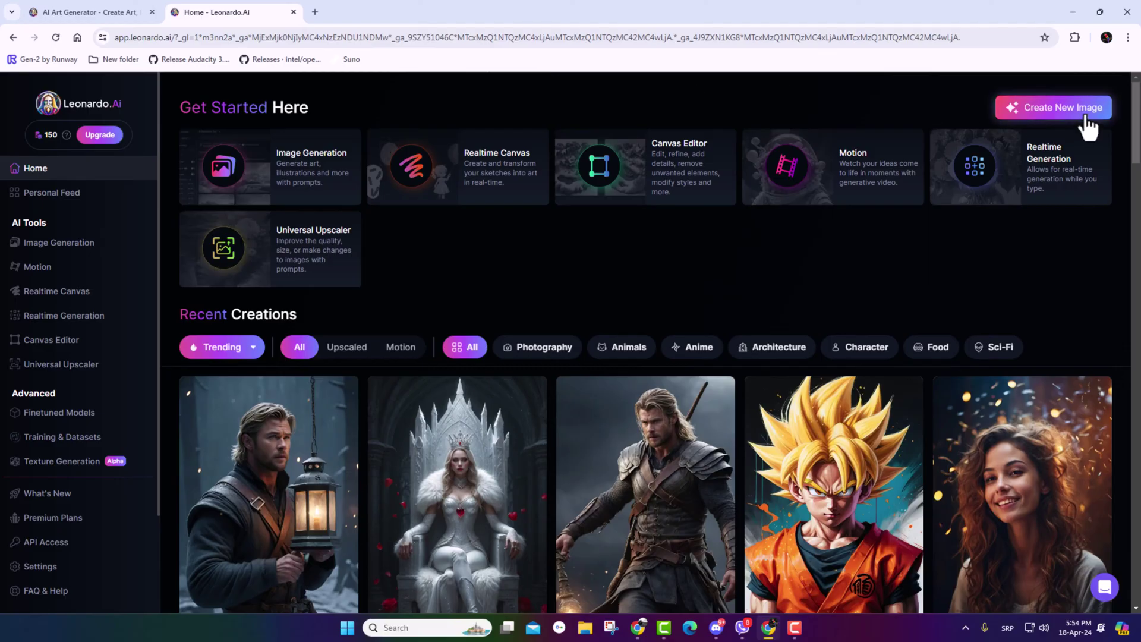
pyautogui.click(1046, 122)
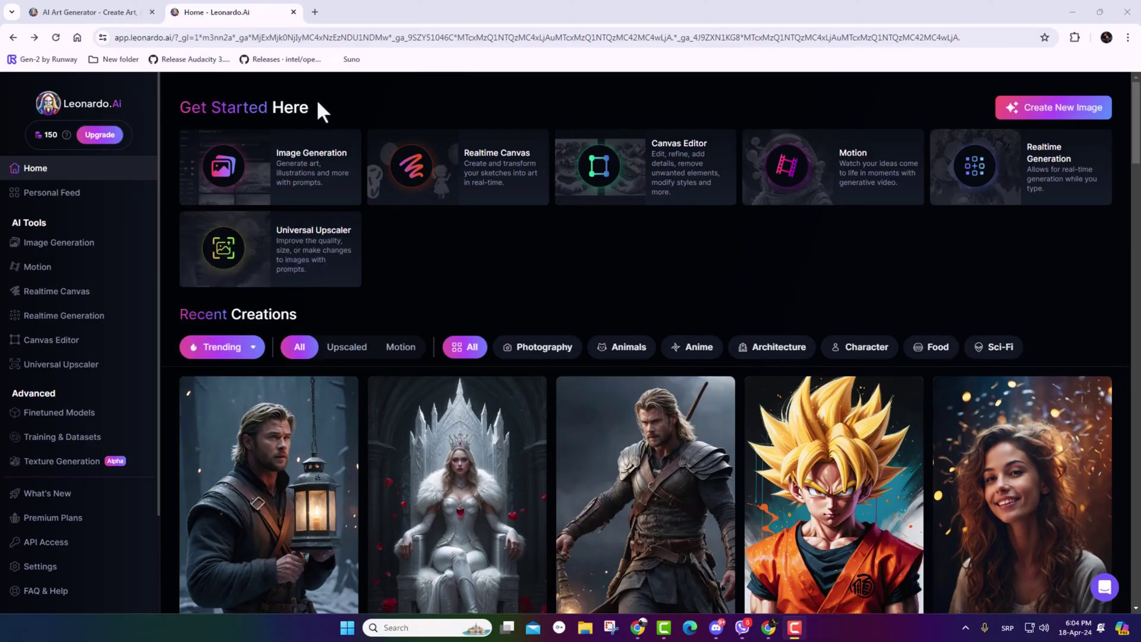
# Step: Open the upgrade plans and compare the features and prices of the yearly-billed plans
pyautogui.click(98, 136)
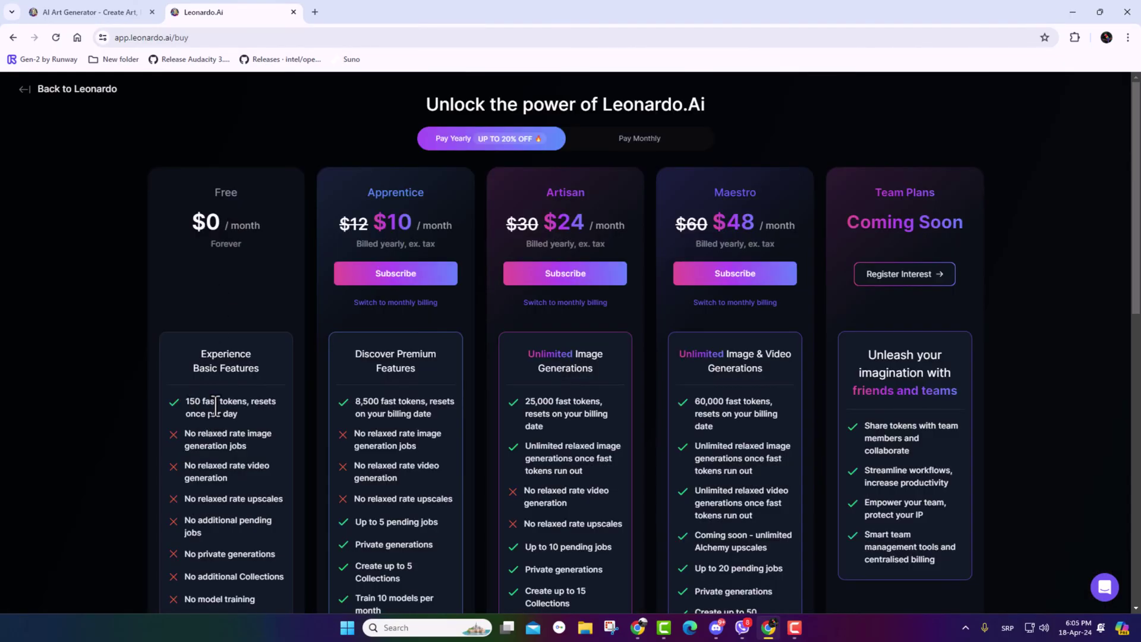
pyautogui.scroll(-2, 215, 407)
pyautogui.scroll(1, 217, 385)
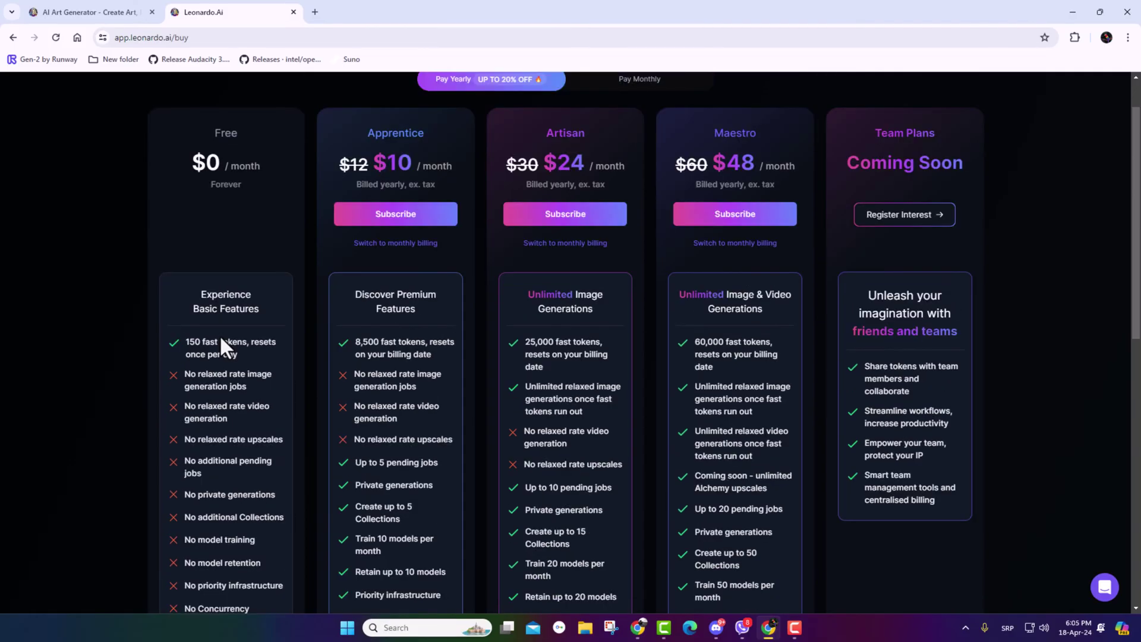
pyautogui.scroll(-1, 219, 339)
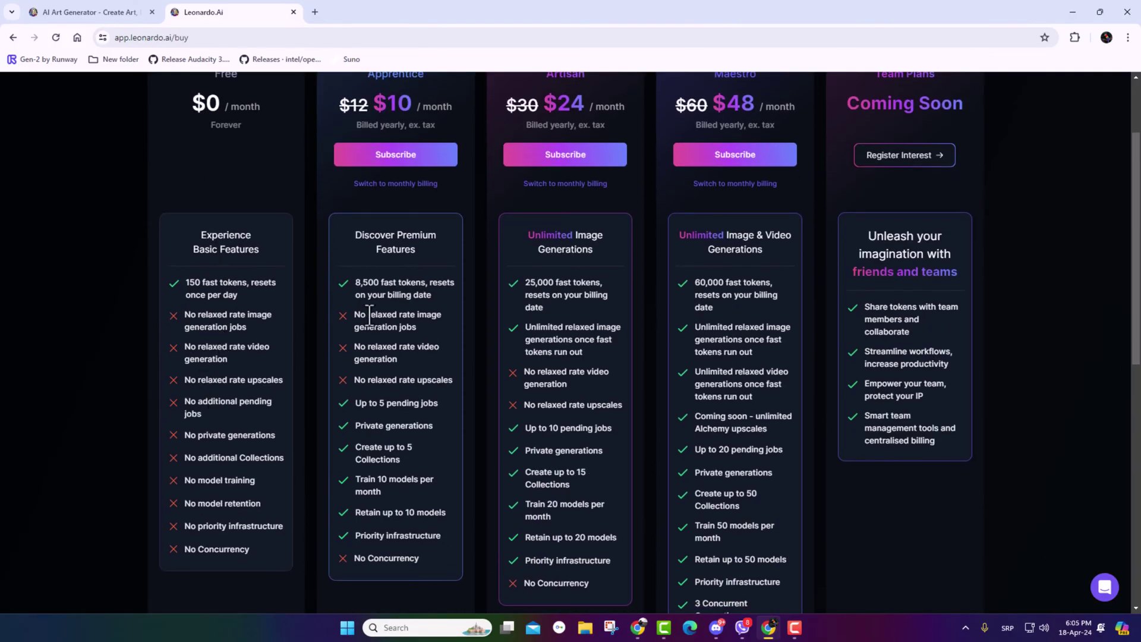
pyautogui.scroll(2, 369, 317)
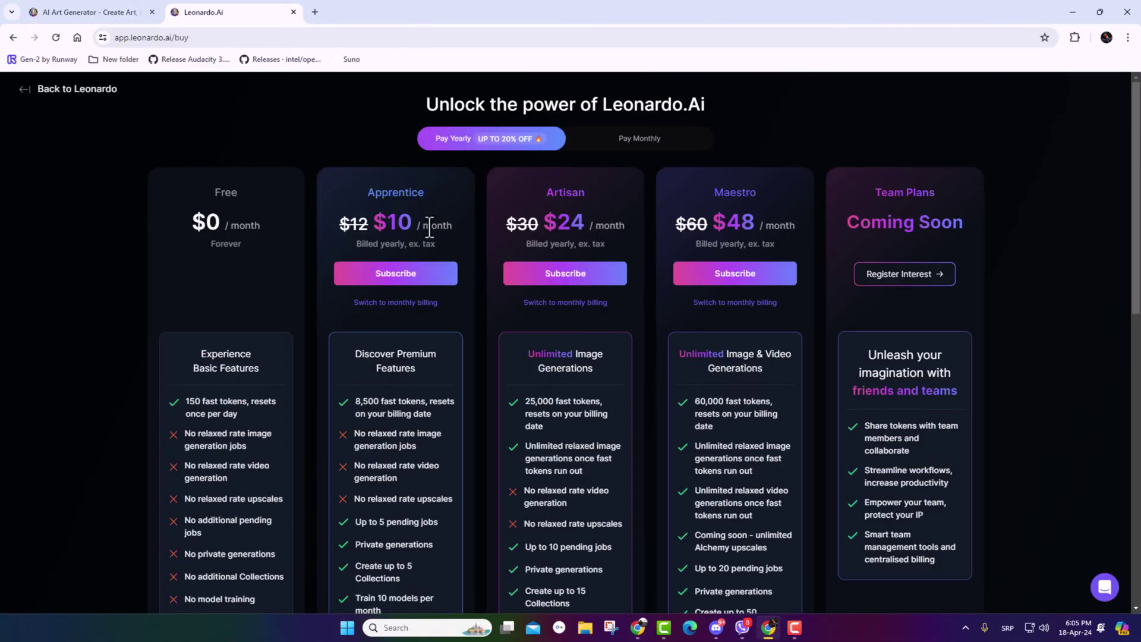
# Step: Switch the pricing to monthly billing, review what each plan includes, and return to the Leonardo.Ai home page
pyautogui.click(399, 303)
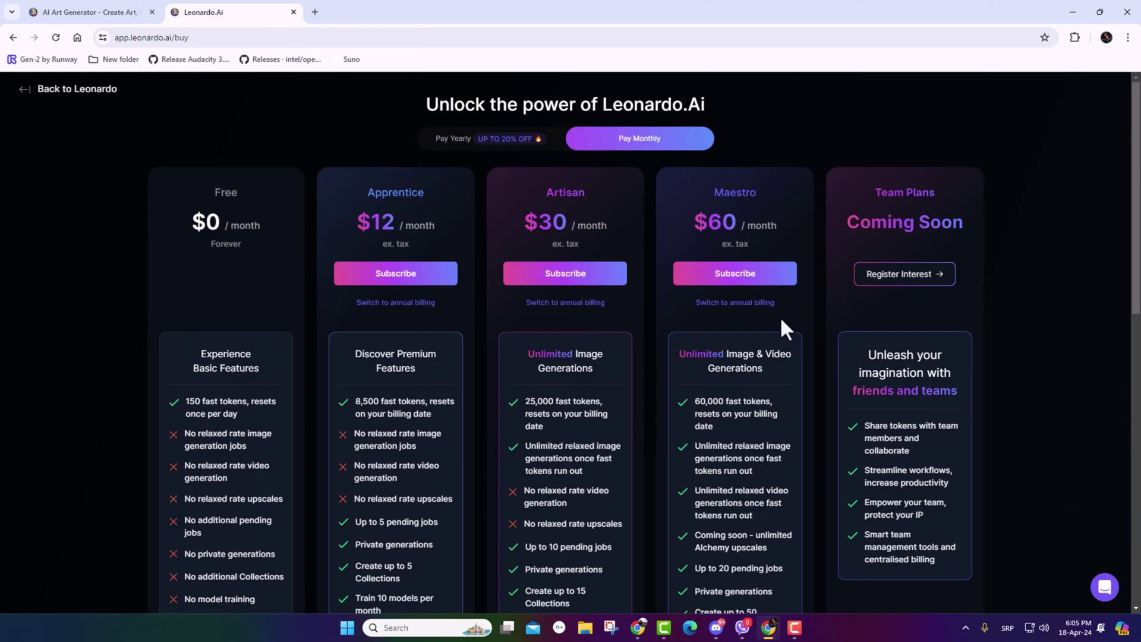
pyautogui.scroll(-4, 745, 306)
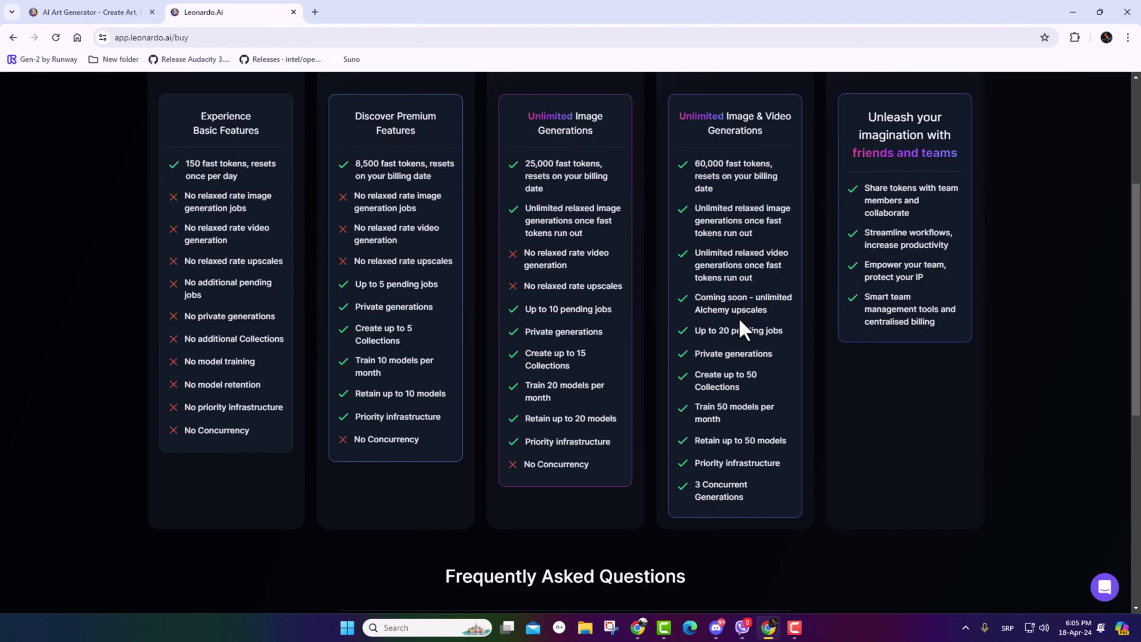
pyautogui.scroll(2, 740, 320)
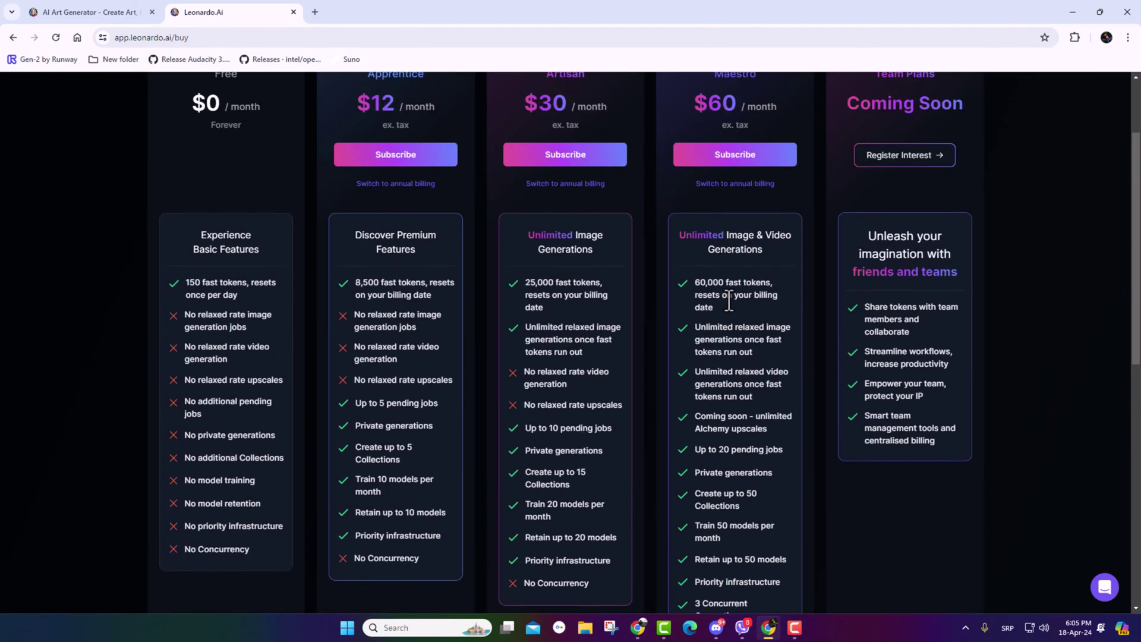
pyautogui.scroll(-2, 728, 300)
pyautogui.scroll(3, 716, 381)
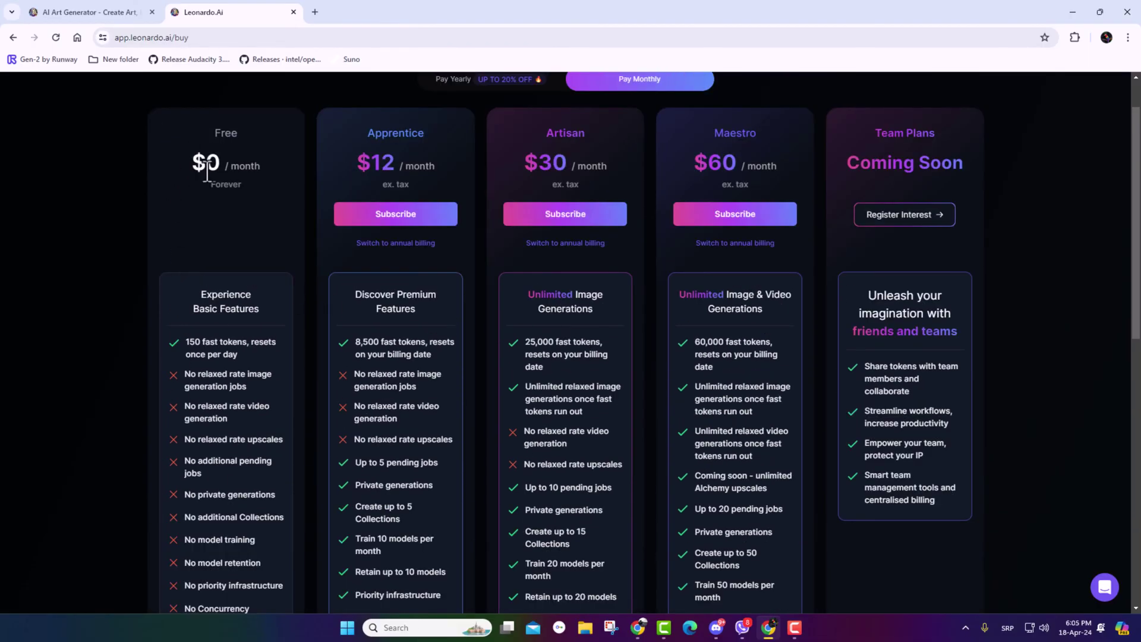
pyautogui.scroll(-1, 183, 340)
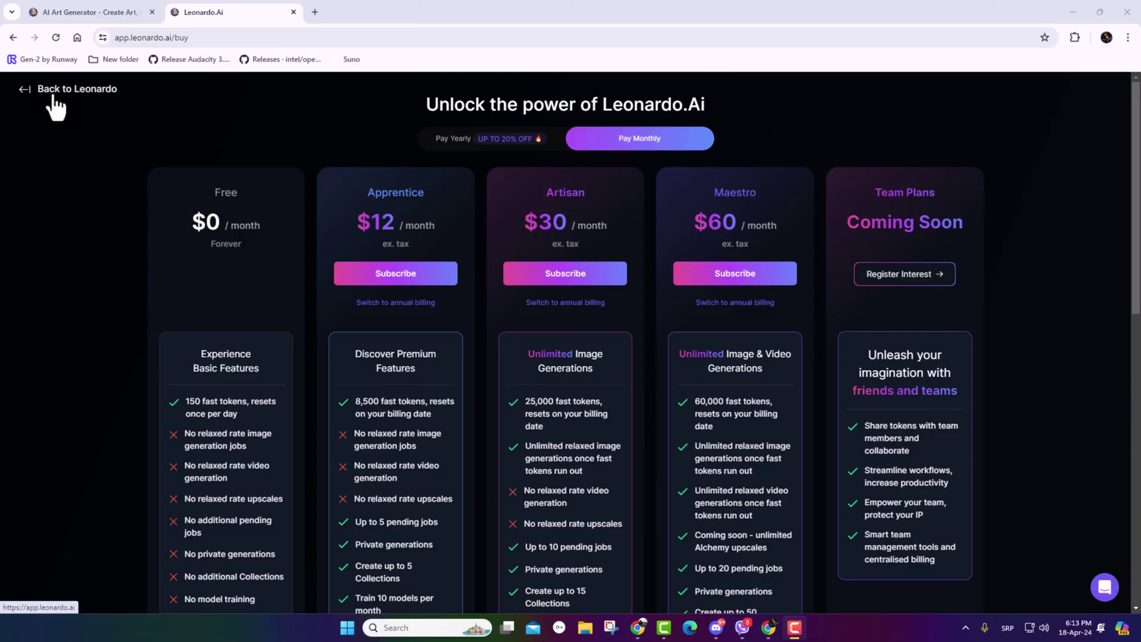
pyautogui.click(53, 98)
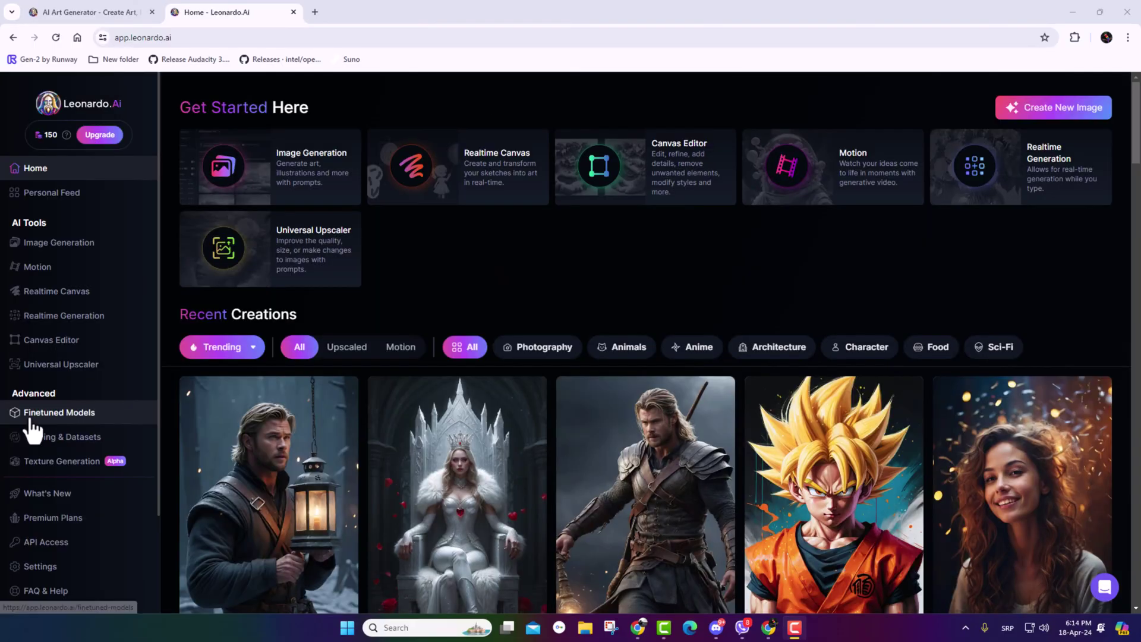
# Step: Choose the Leonardo Lightning XL finetuned model for image generation and dismiss the Alchemy welcome message
pyautogui.click(60, 412)
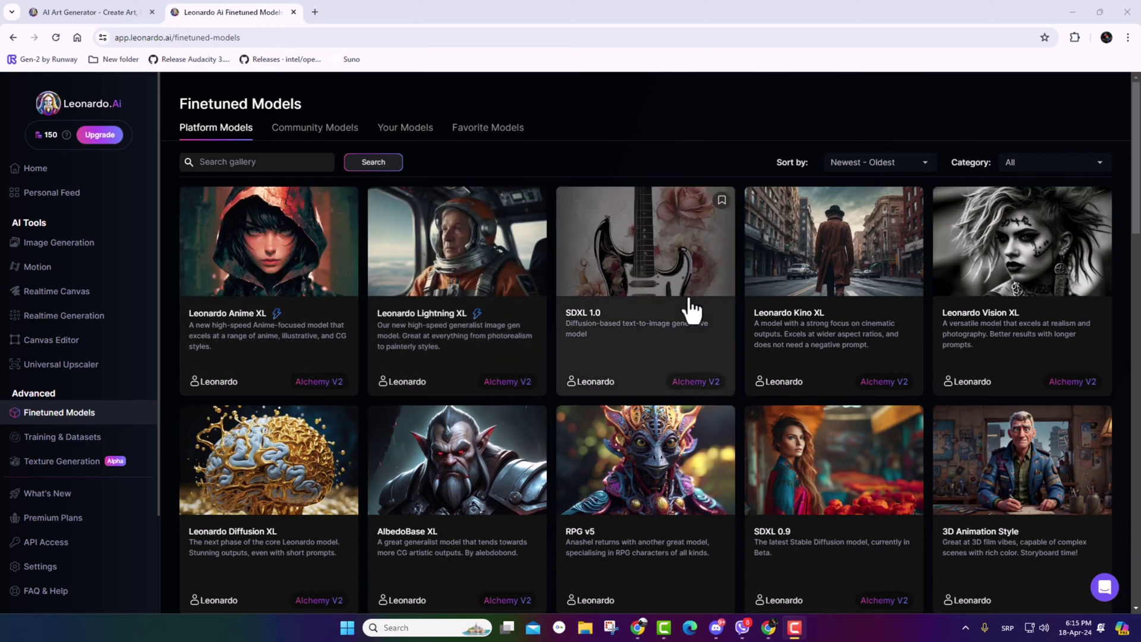
pyautogui.click(455, 291)
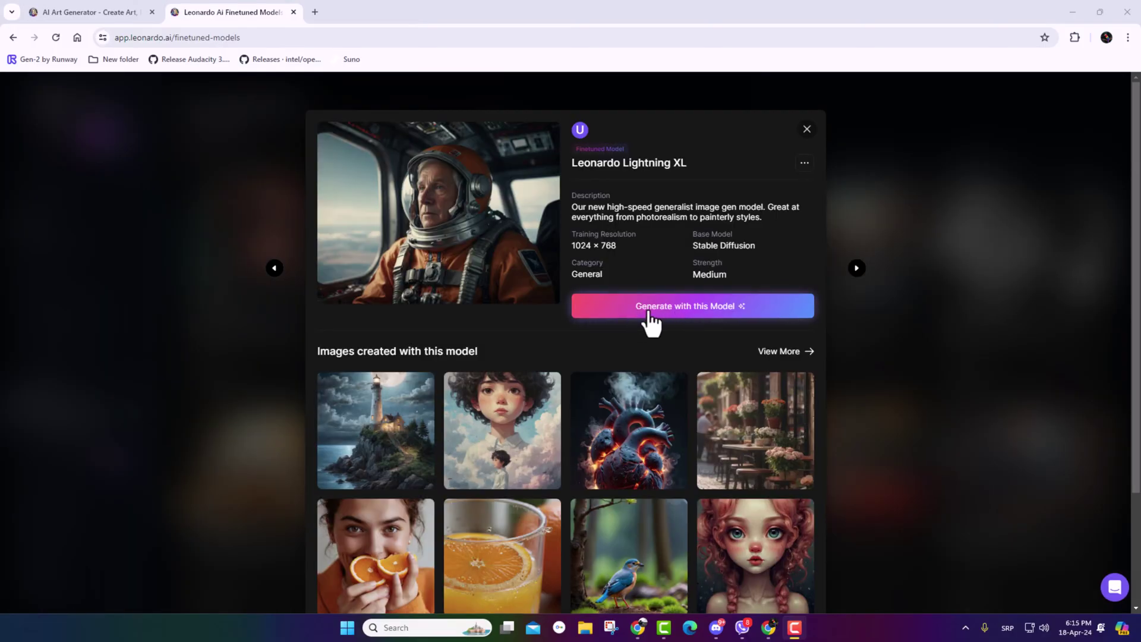
pyautogui.click(685, 309)
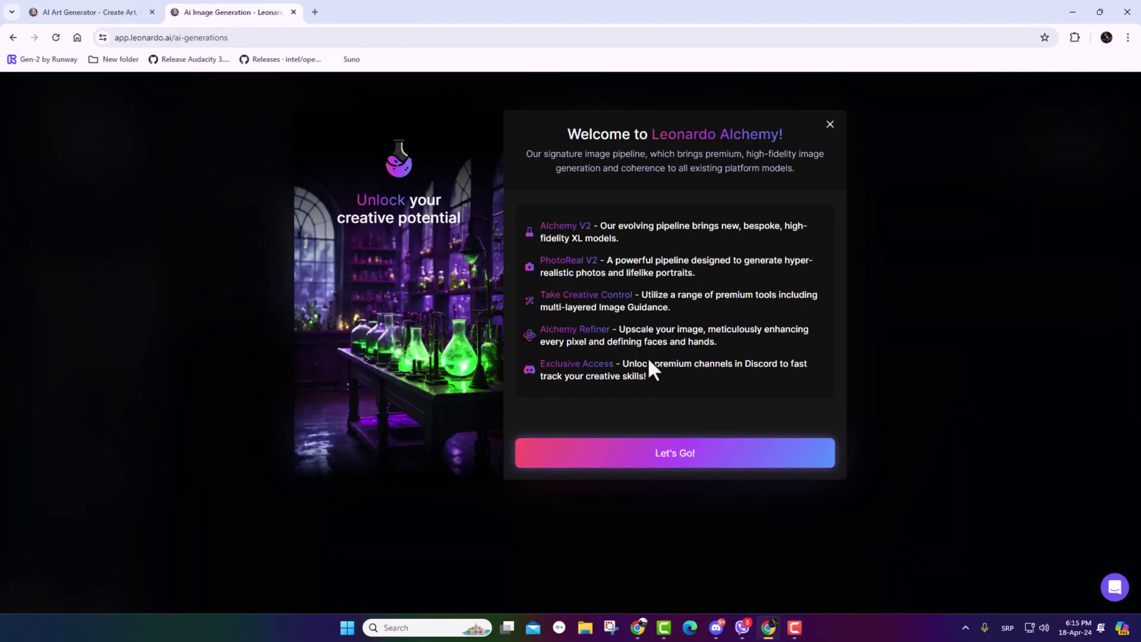
pyautogui.click(663, 460)
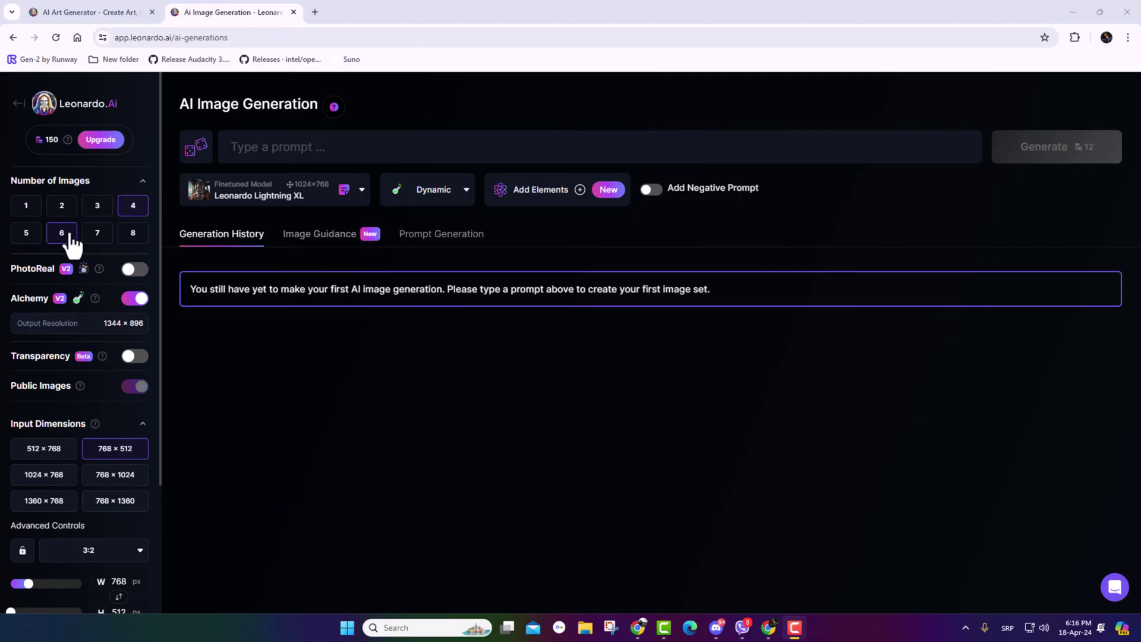
# Step: Set the number of images to 2 and the aspect ratio to 3:4
pyautogui.click(61, 208)
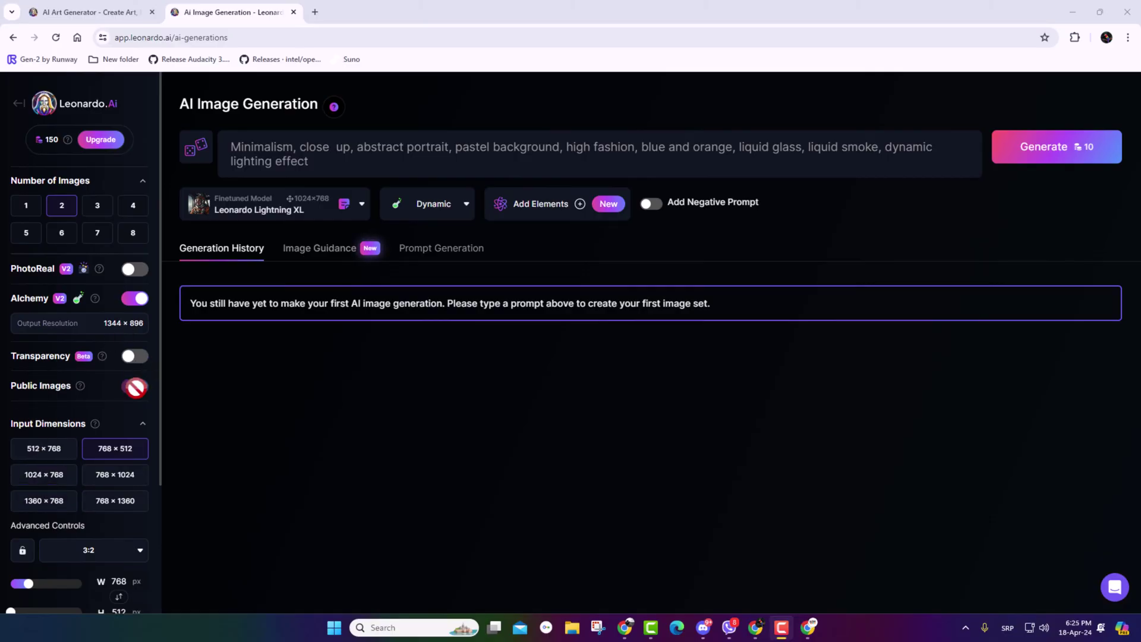
pyautogui.moveTo(138, 390)
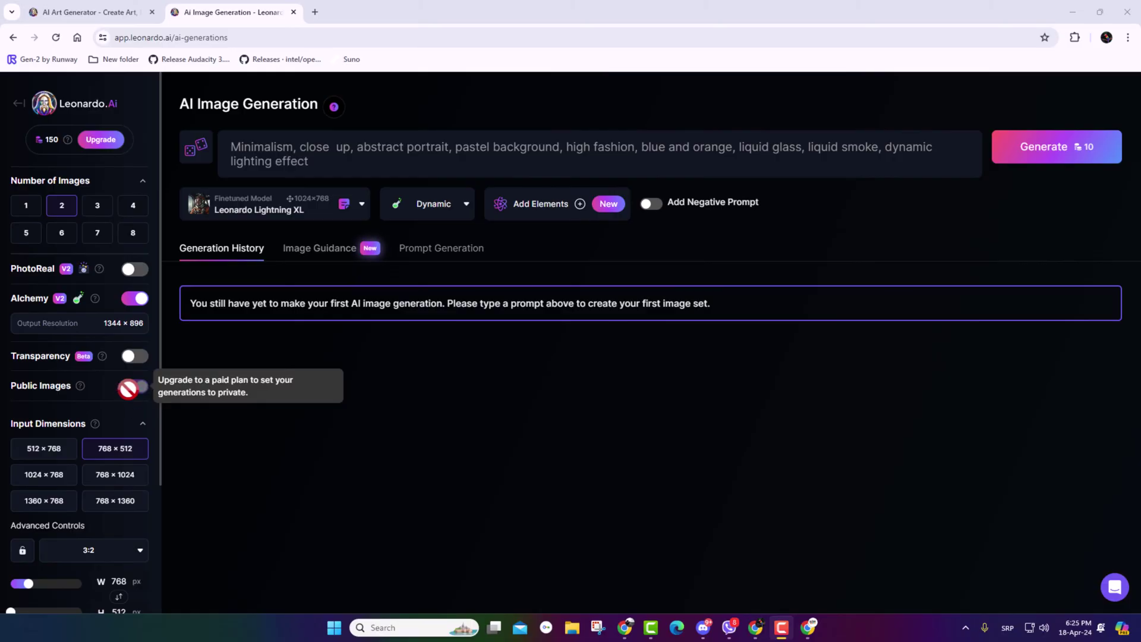
pyautogui.click(70, 555)
pyautogui.scroll(-3, 66, 547)
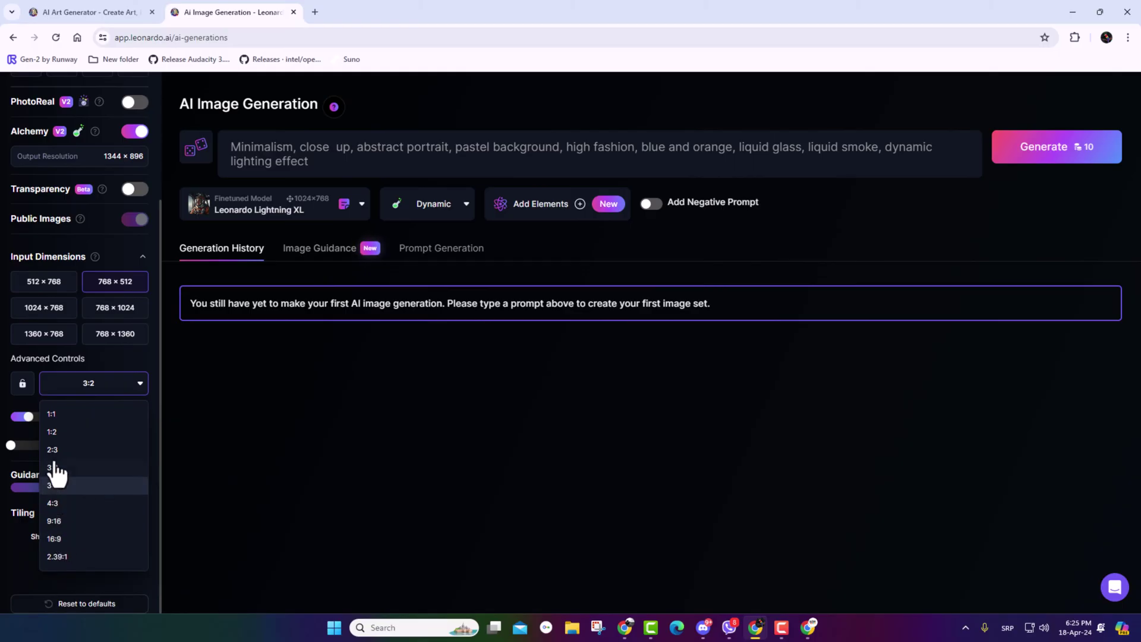
pyautogui.click(37, 339)
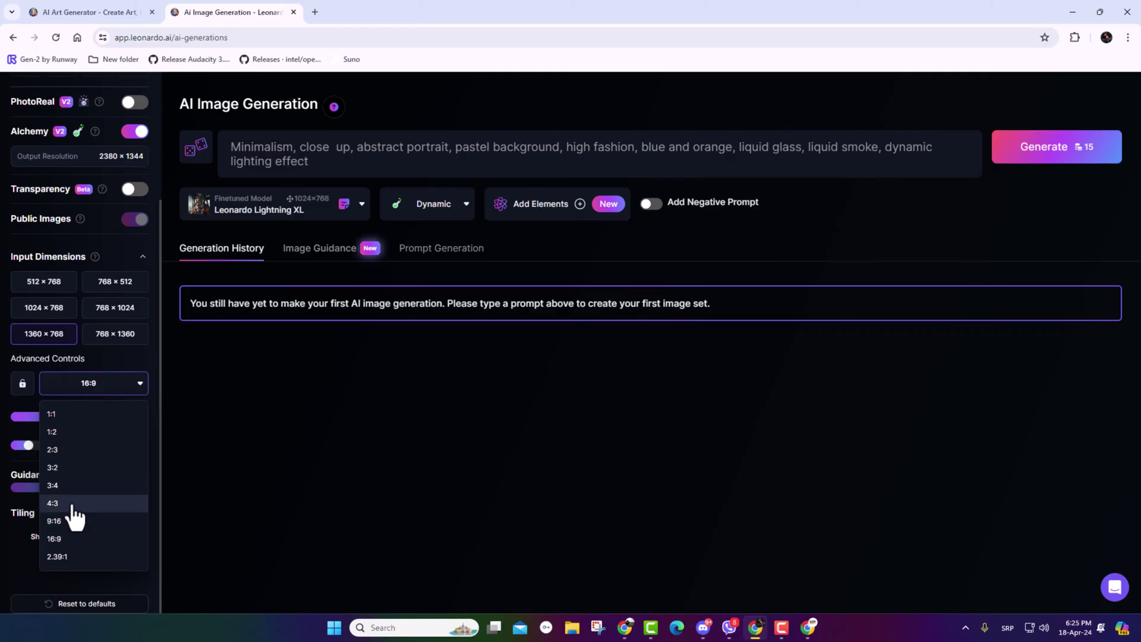
pyautogui.click(71, 486)
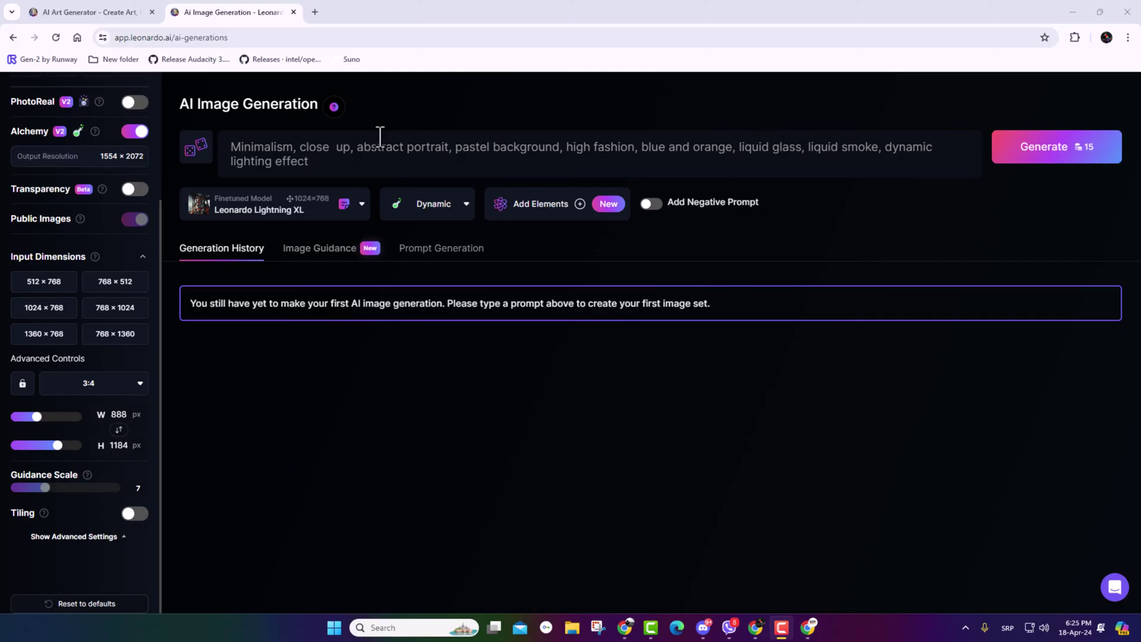
# Step: Set the generation style to Creative, and turn the negative prompt field on and off again
pyautogui.write('-')
pyautogui.press('BackSpace')
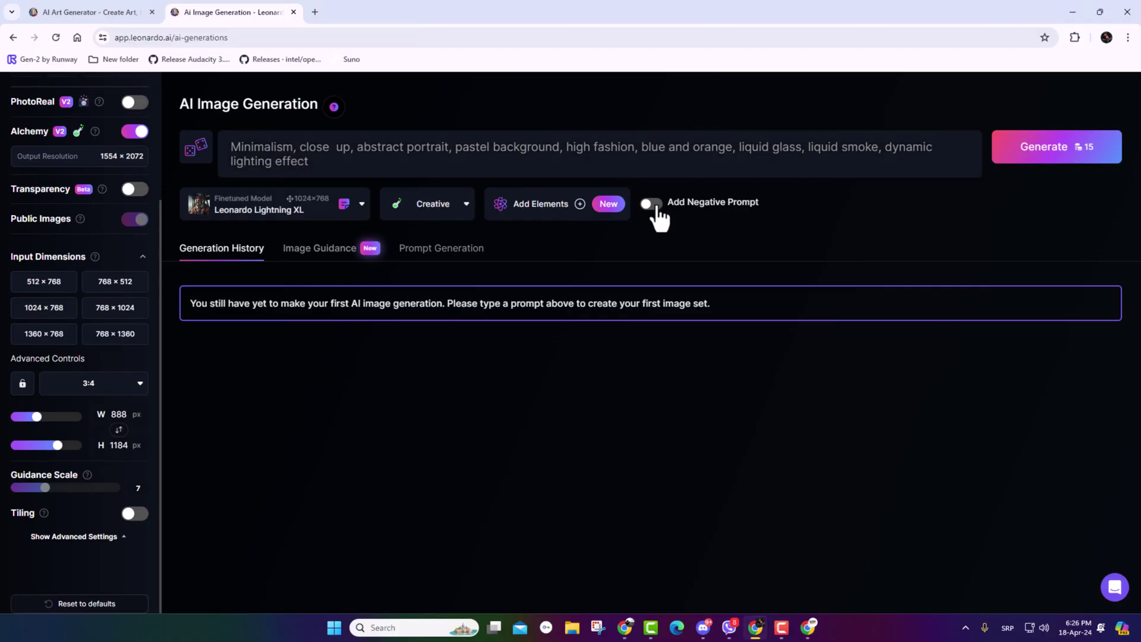
pyautogui.click(653, 205)
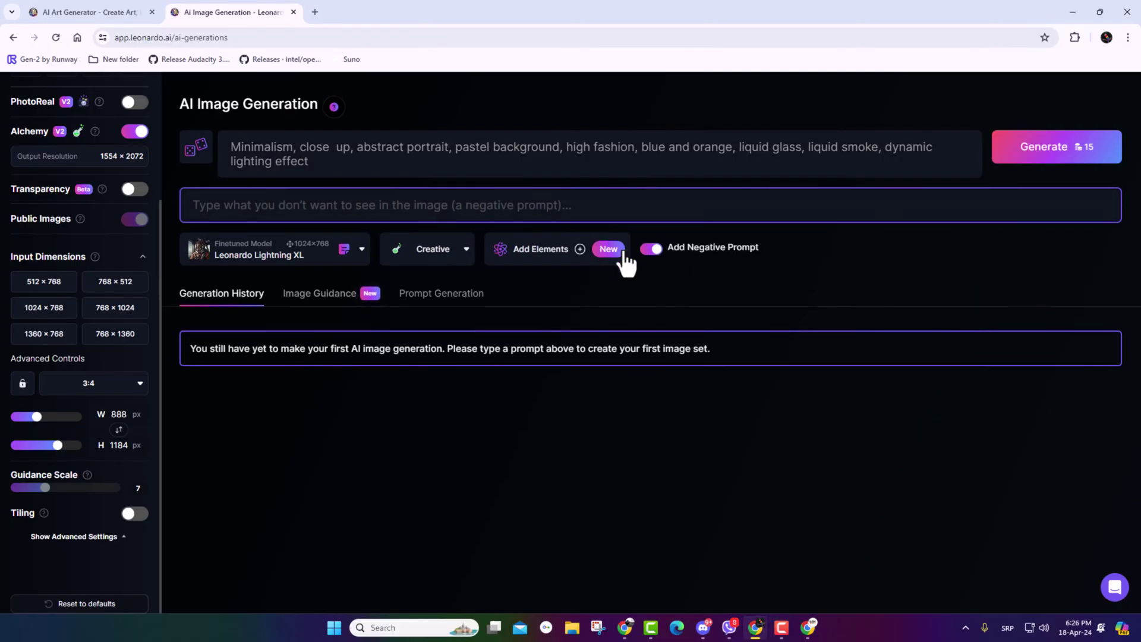
pyautogui.click(652, 249)
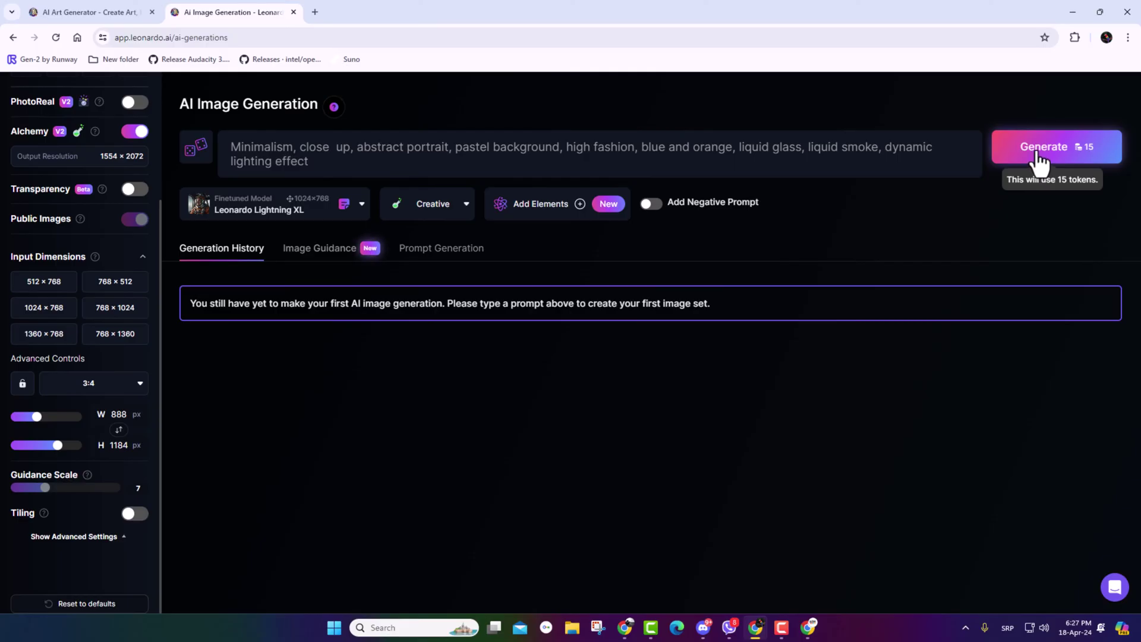
# Step: Try 4 images, set the number of images back to 2, and generate them from the abstract portrait prompt
pyautogui.scroll(3, 59, 219)
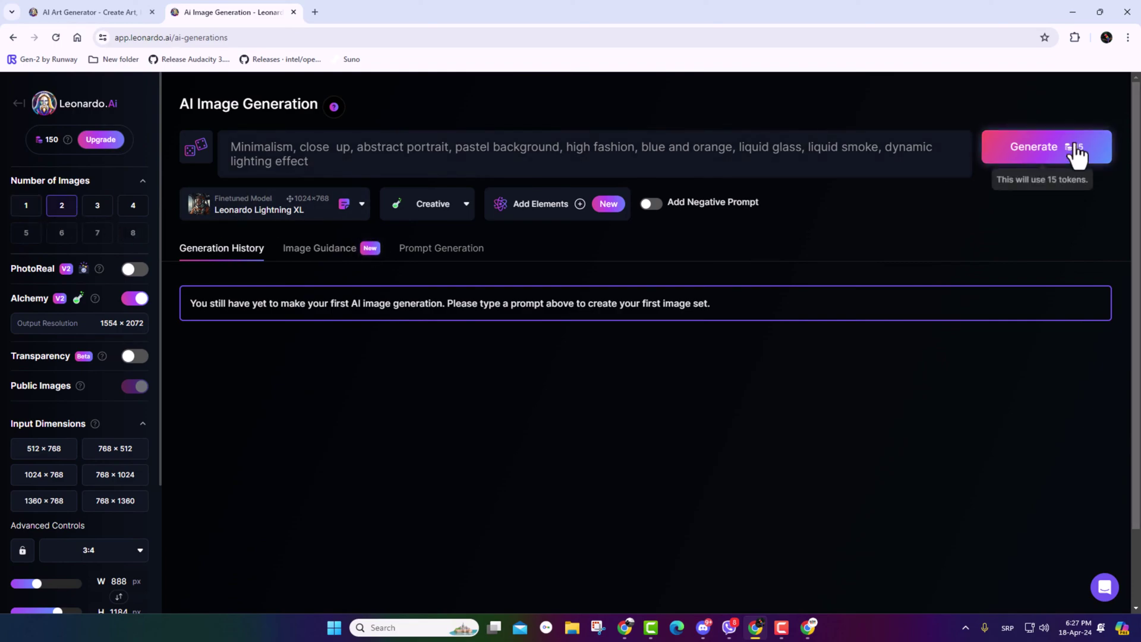
pyautogui.click(133, 206)
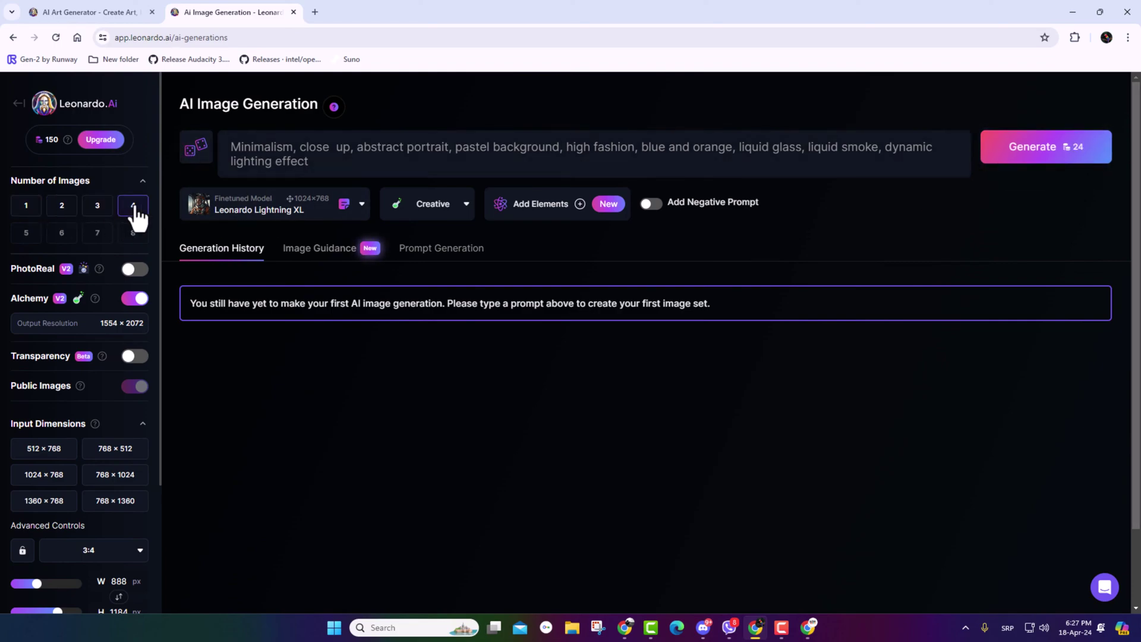
pyautogui.click(65, 211)
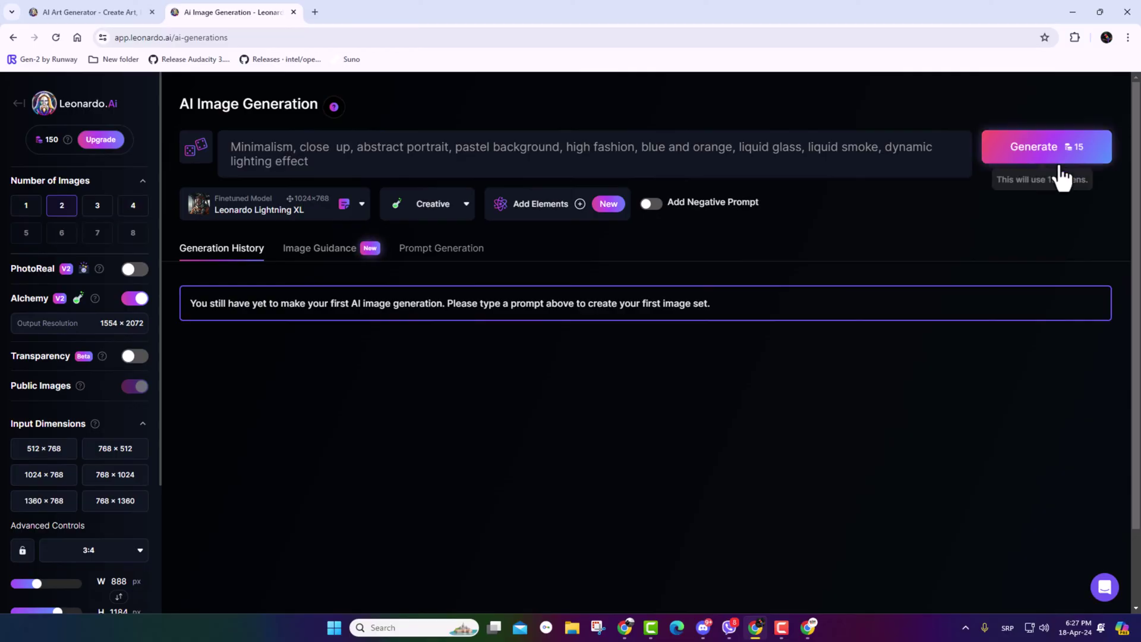
pyautogui.click(1022, 152)
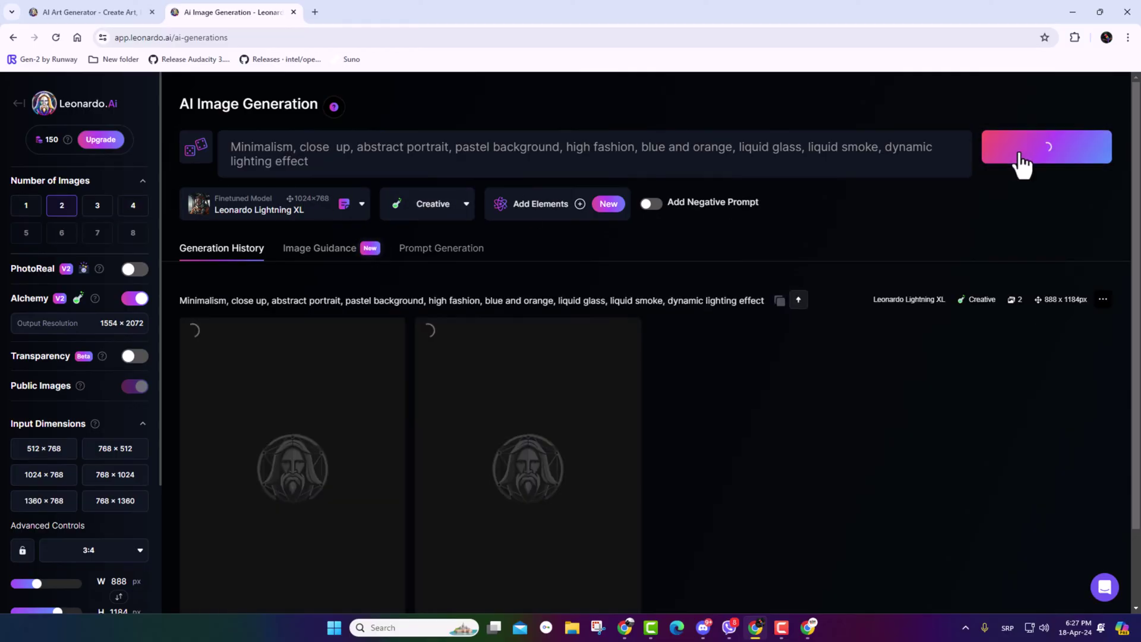
pyautogui.scroll(-3, 423, 345)
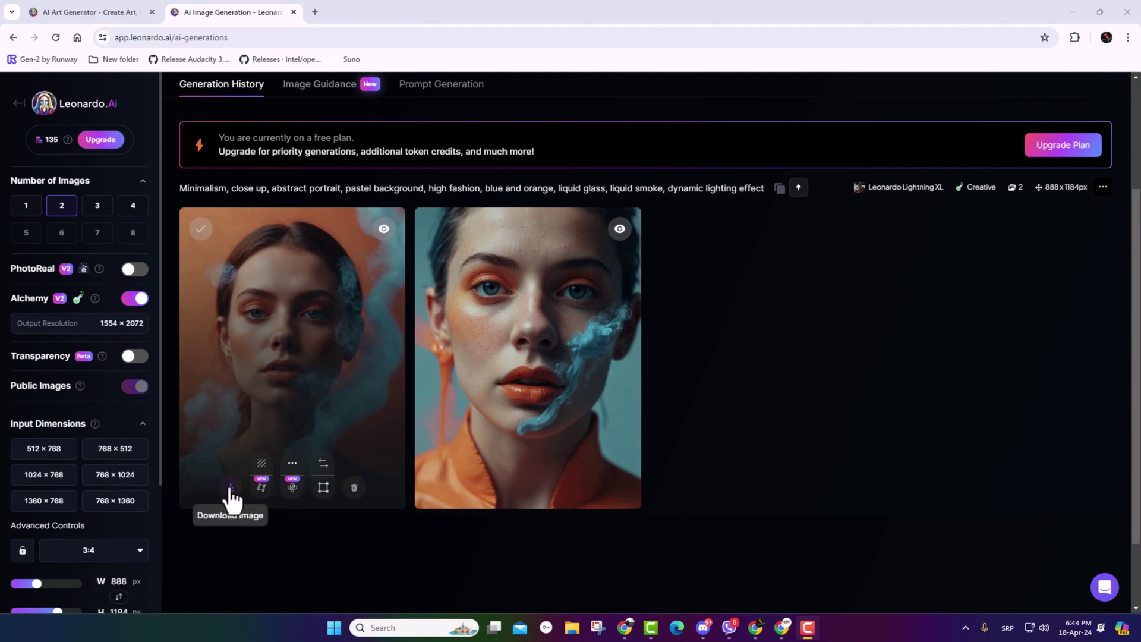
# Step: Generate a public motion video from the first portrait, the one with the orange background, with the motion strength set to 9
pyautogui.click(261, 491)
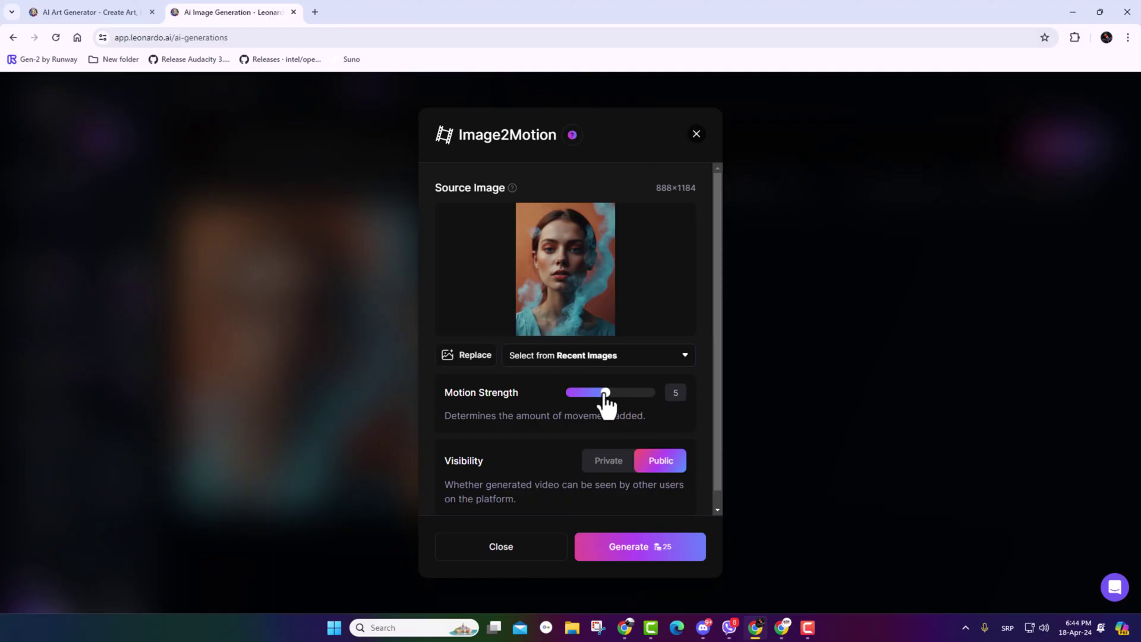
pyautogui.moveTo(607, 394); pyautogui.dragTo(645, 395)
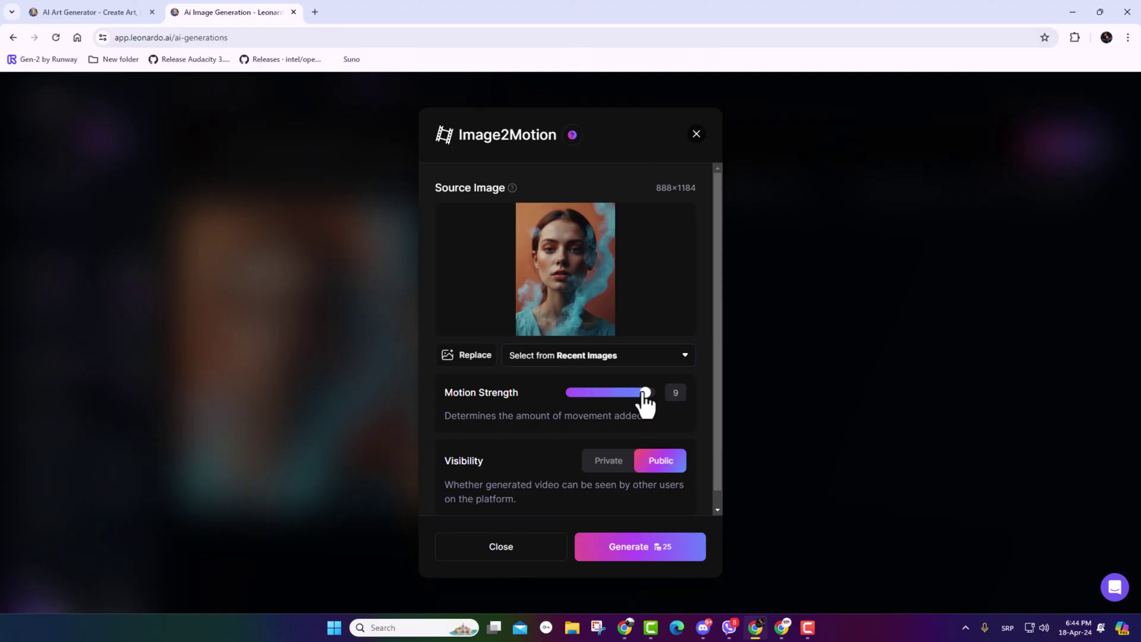
pyautogui.click(594, 355)
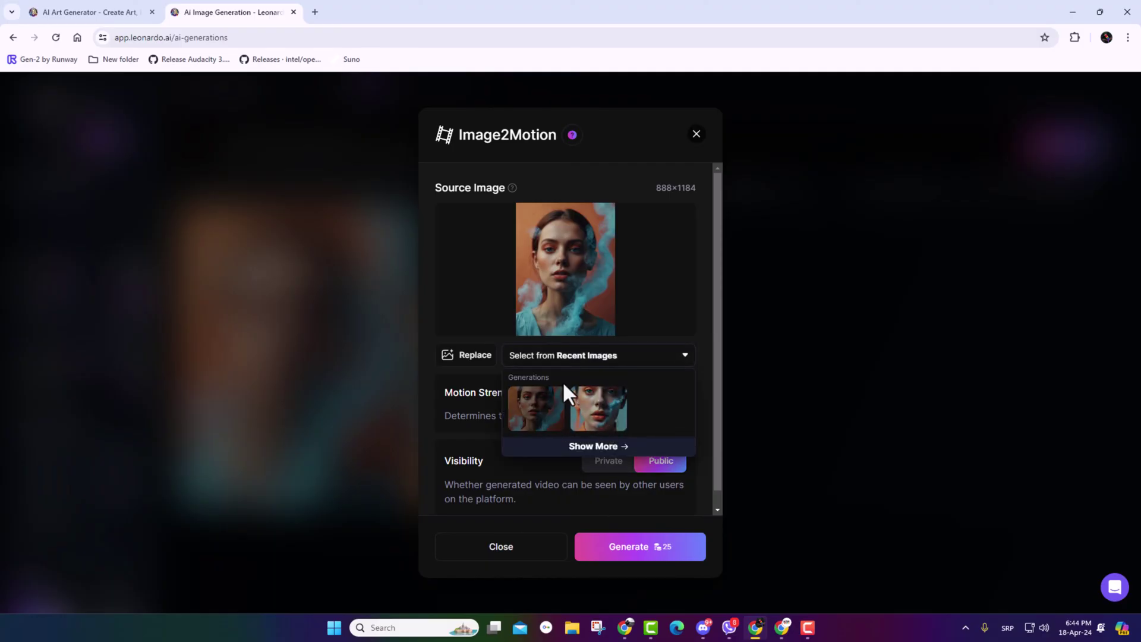
pyautogui.click(620, 362)
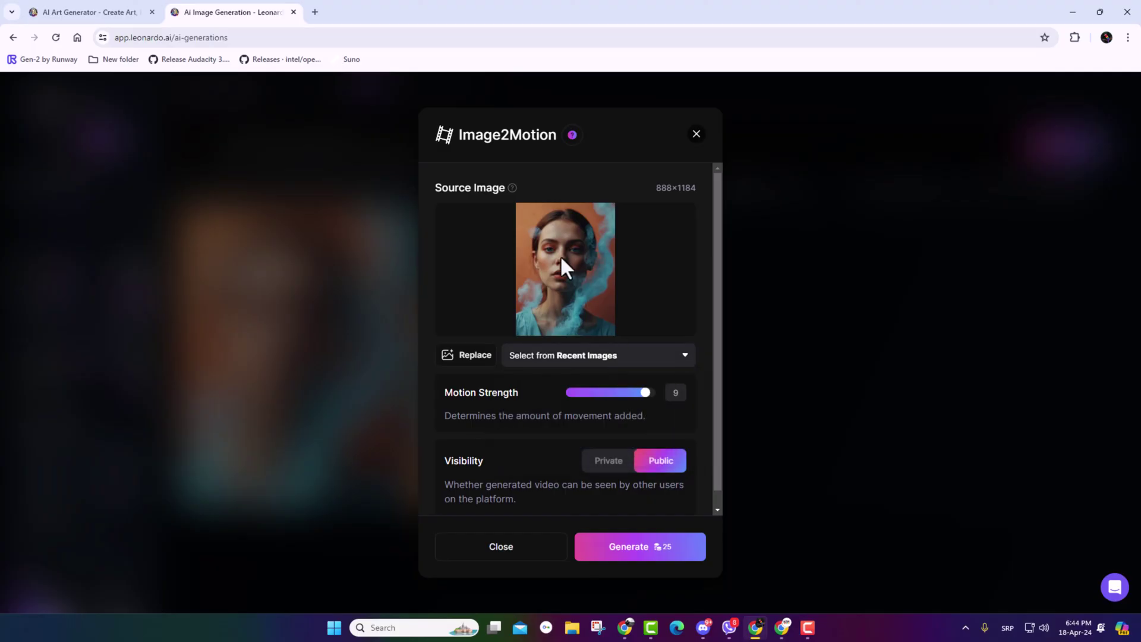
pyautogui.click(657, 553)
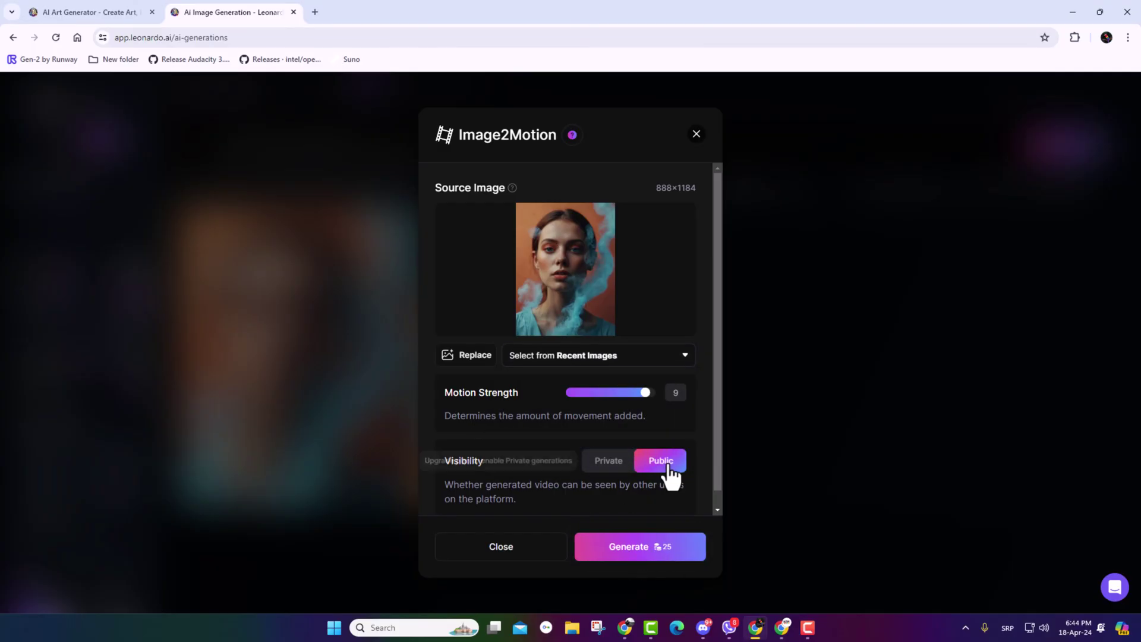
pyautogui.click(635, 553)
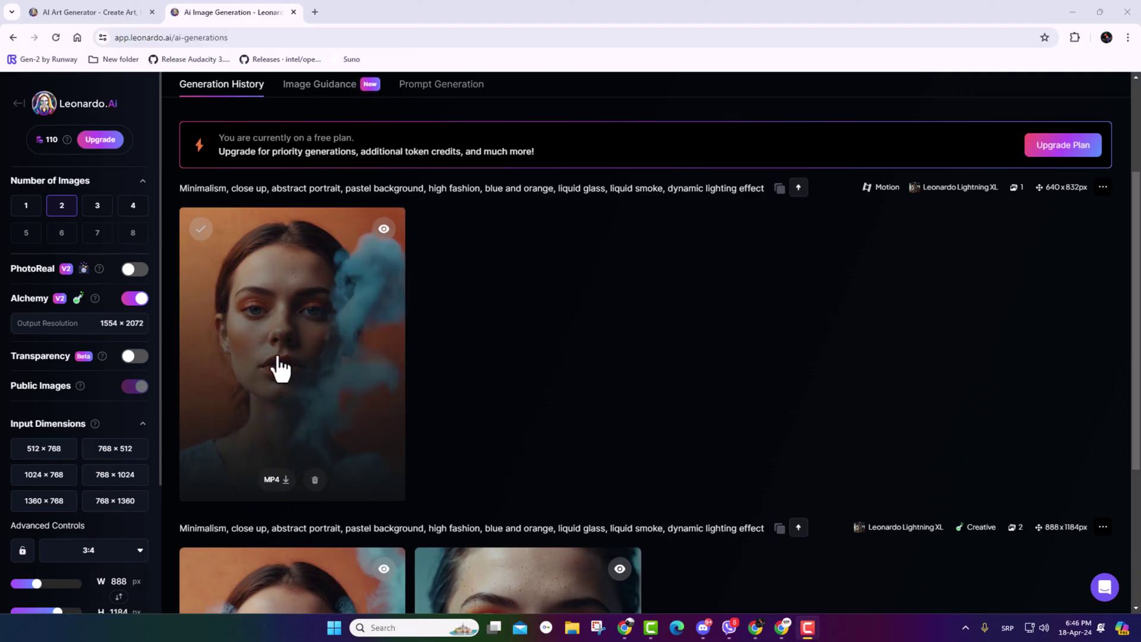
# Step: Open the generated portrait motion video at full size and download it as MP4
pyautogui.click(280, 367)
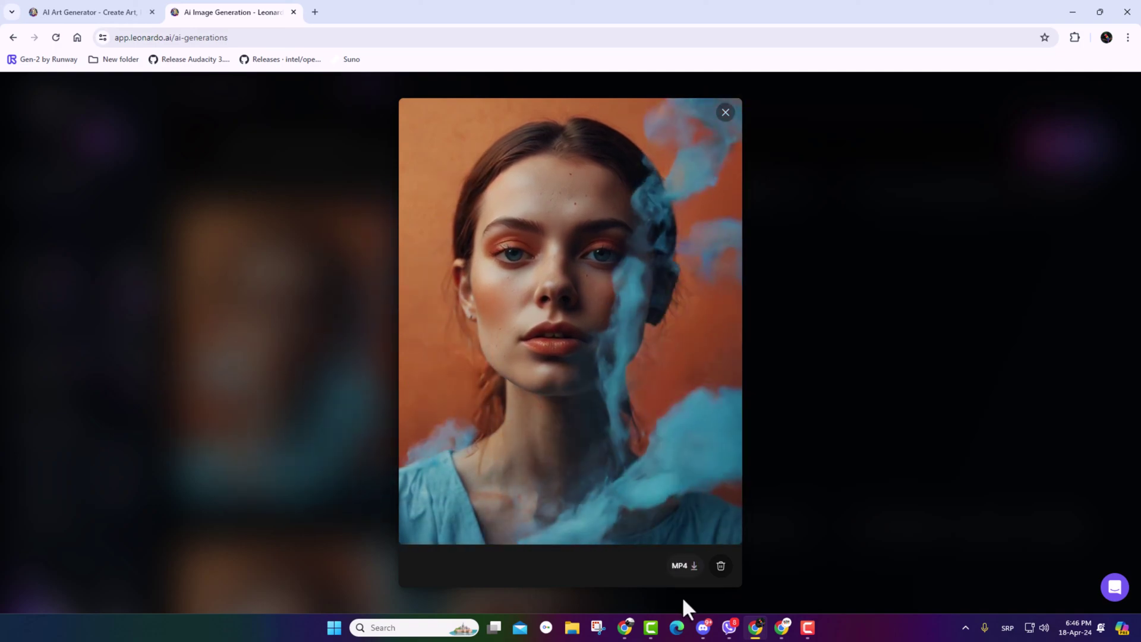
pyautogui.click(688, 566)
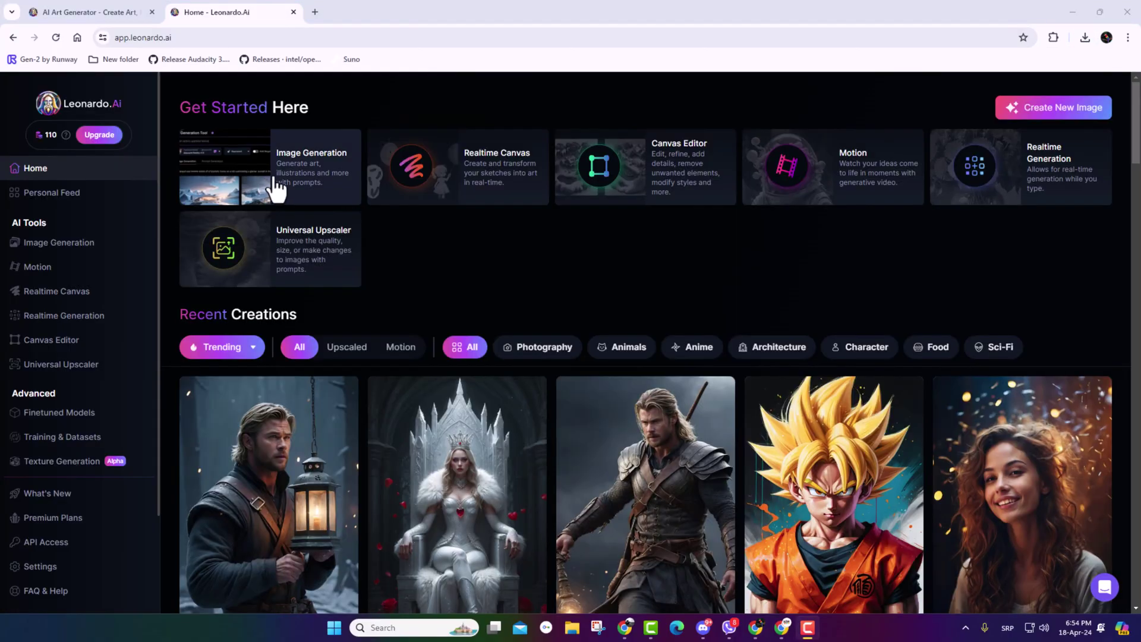
# Step: Open Image Generation, set the style to Anime, and generate images from the 1930s Monaco Grand Prix prompt with Leonardo Lightning XL
pyautogui.click(314, 190)
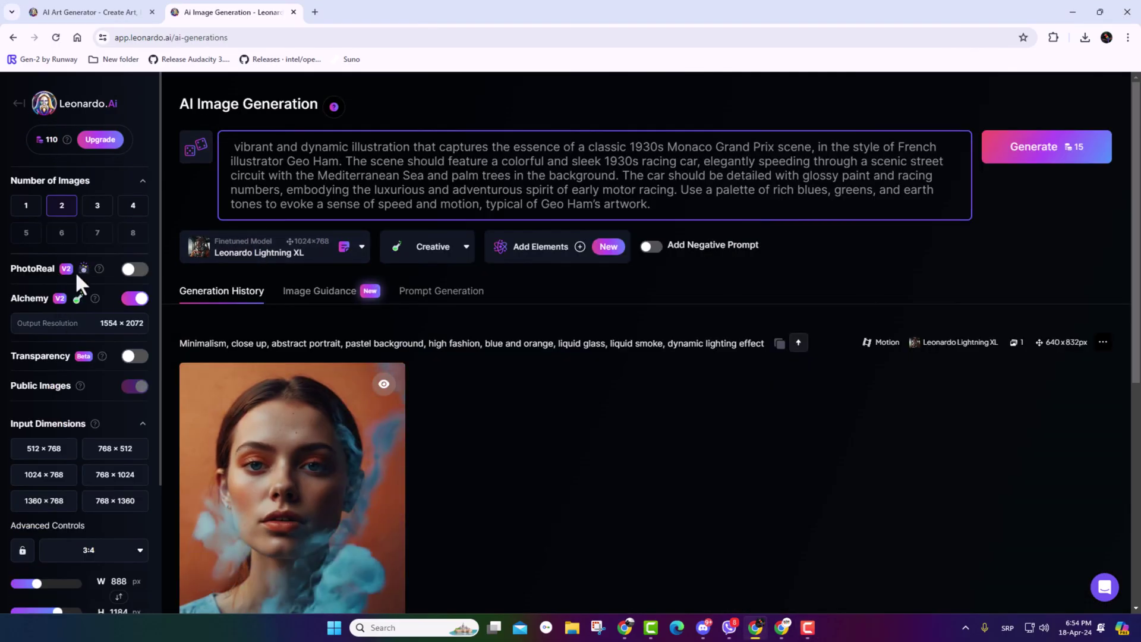
pyautogui.click(315, 252)
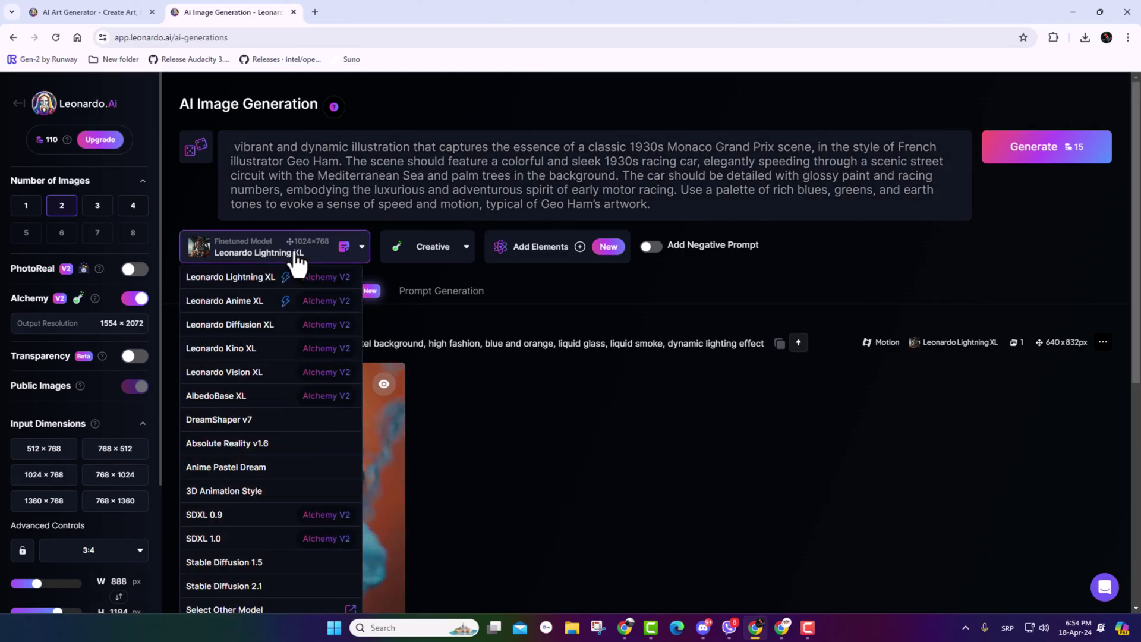
pyautogui.click(443, 253)
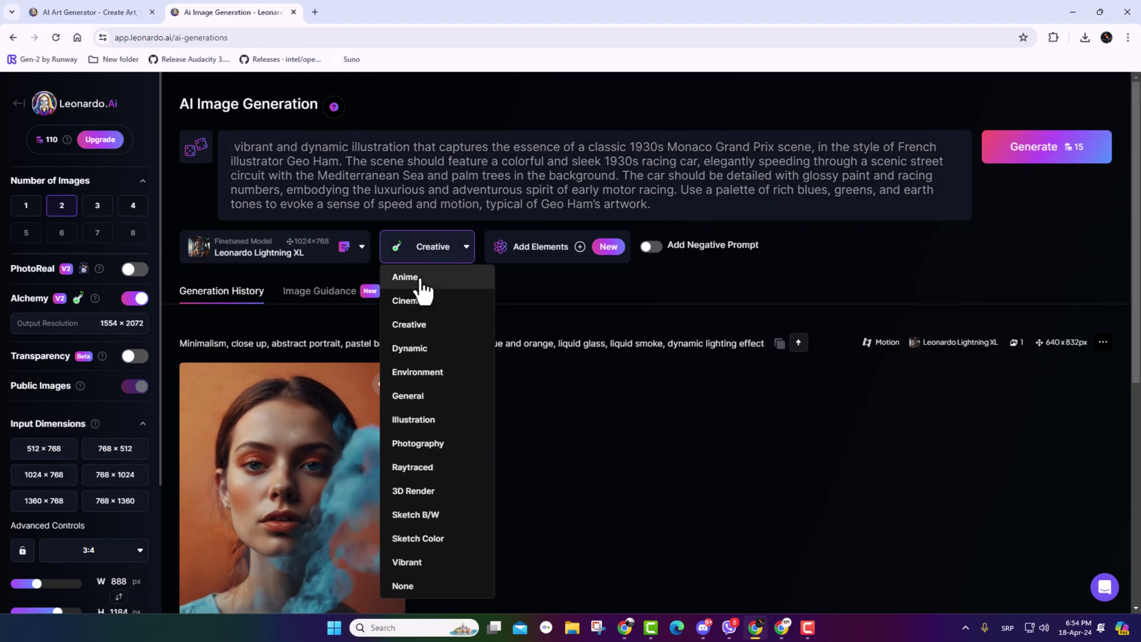
pyautogui.click(422, 279)
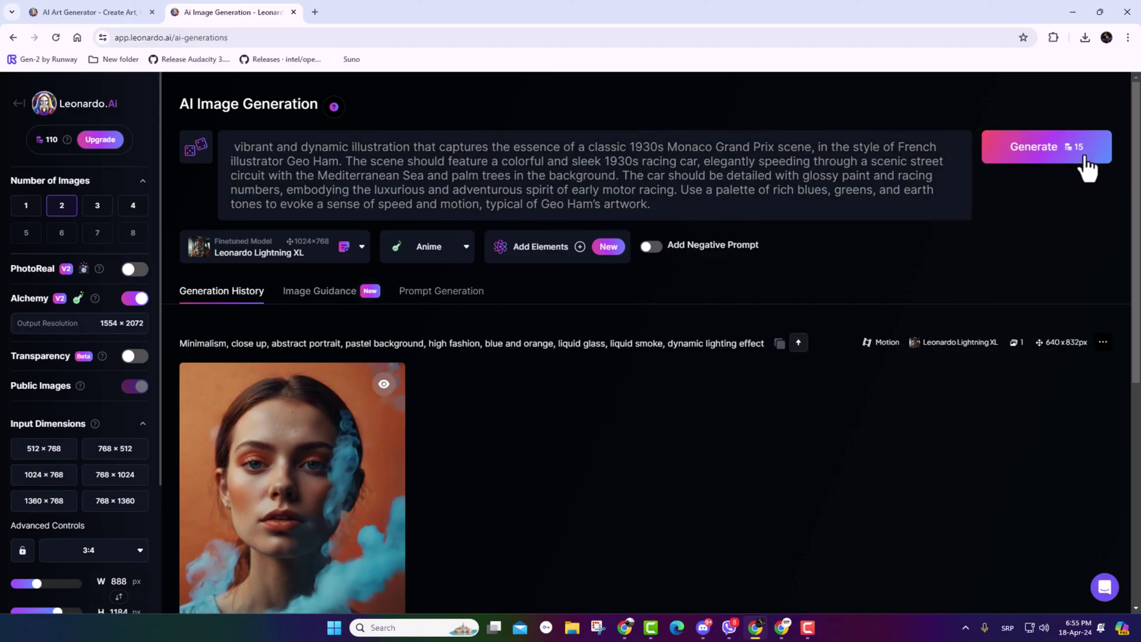
pyautogui.click(1039, 156)
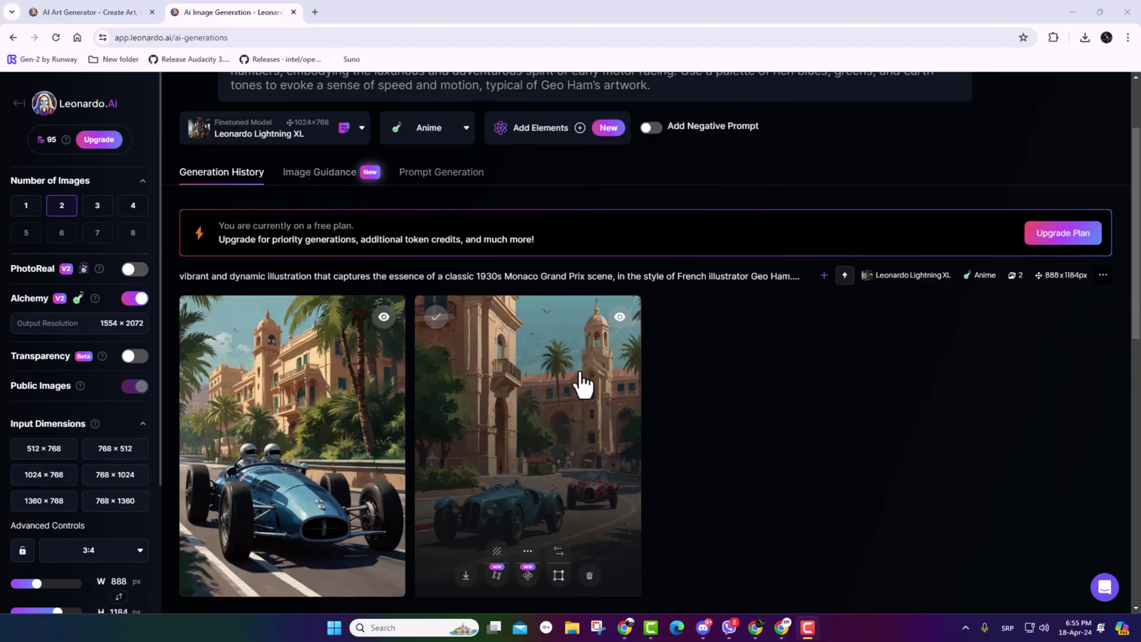
# Step: Generate a public motion video at motion strength 10 from the second racing image, showing the blue and red cars, and open it for playback
pyautogui.scroll(-3, 582, 384)
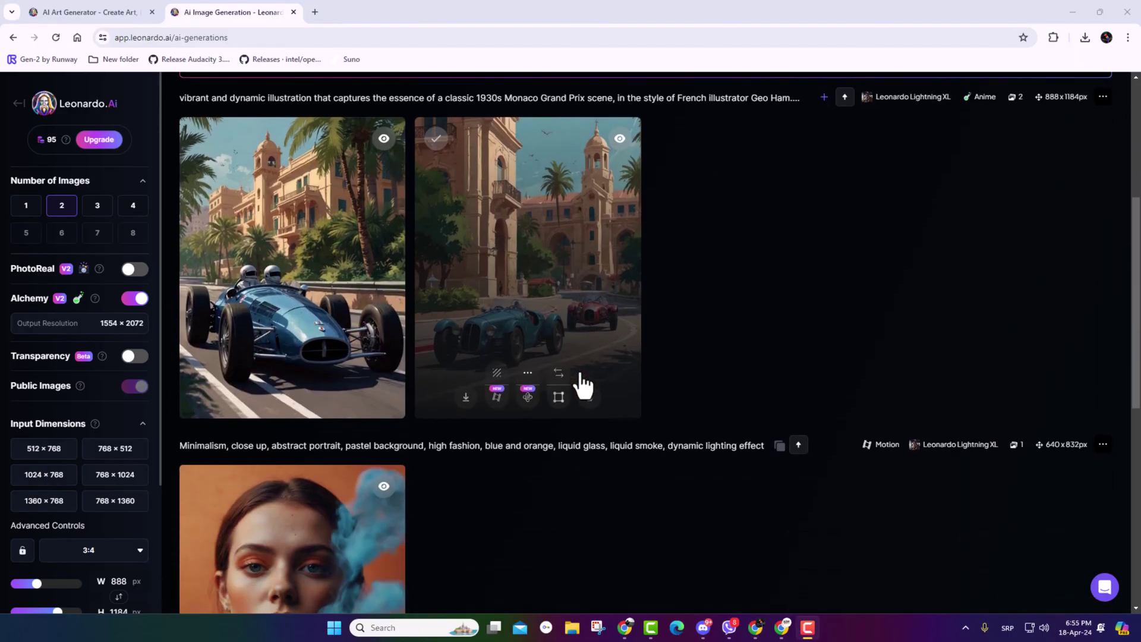
pyautogui.scroll(1, 320, 369)
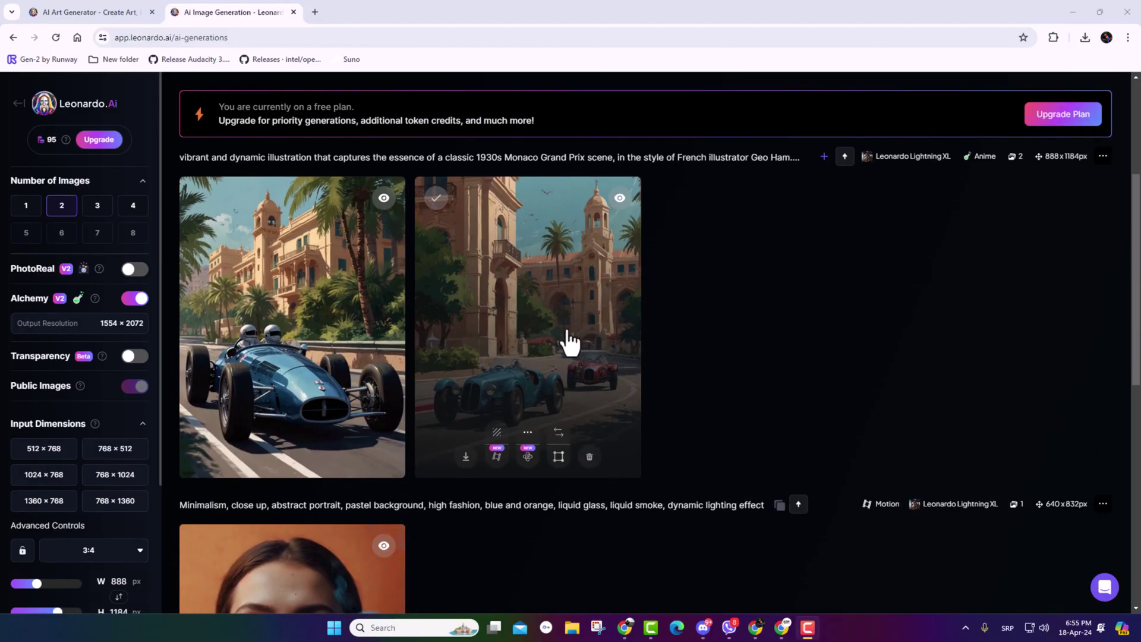
pyautogui.scroll(-1, 569, 342)
pyautogui.scroll(-1, 569, 342)
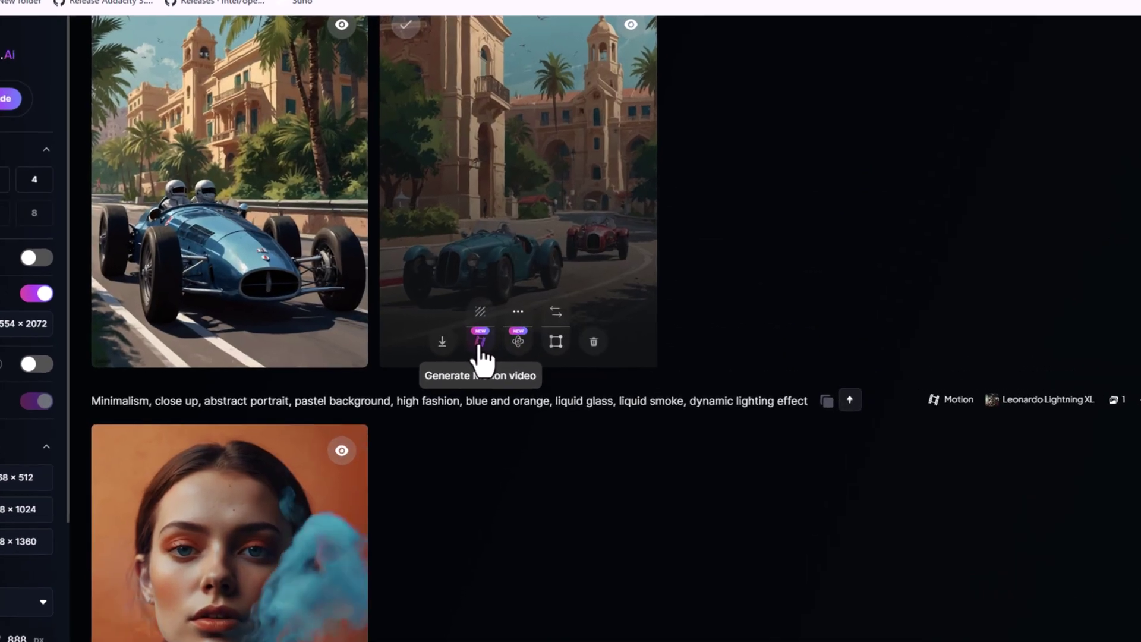
pyautogui.click(497, 338)
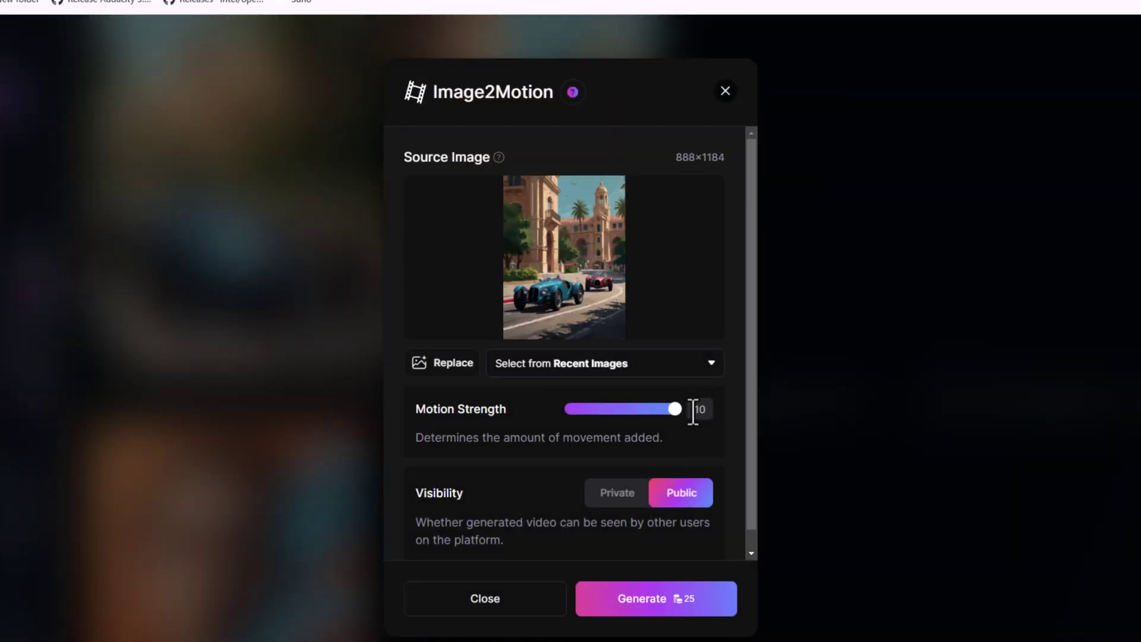
pyautogui.click(654, 606)
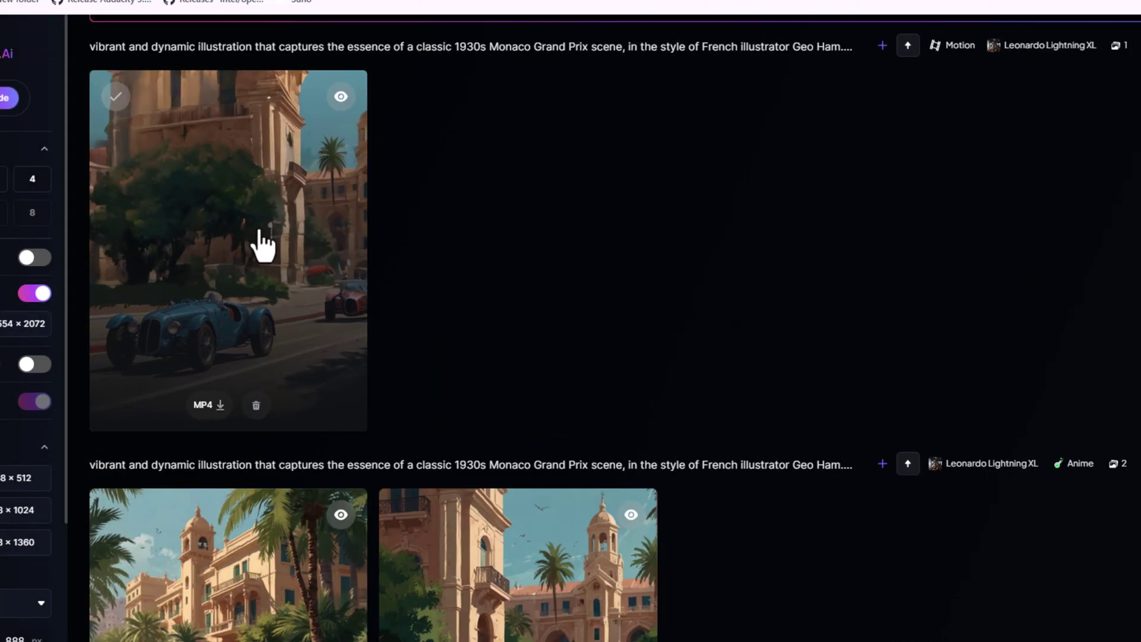
pyautogui.click(255, 242)
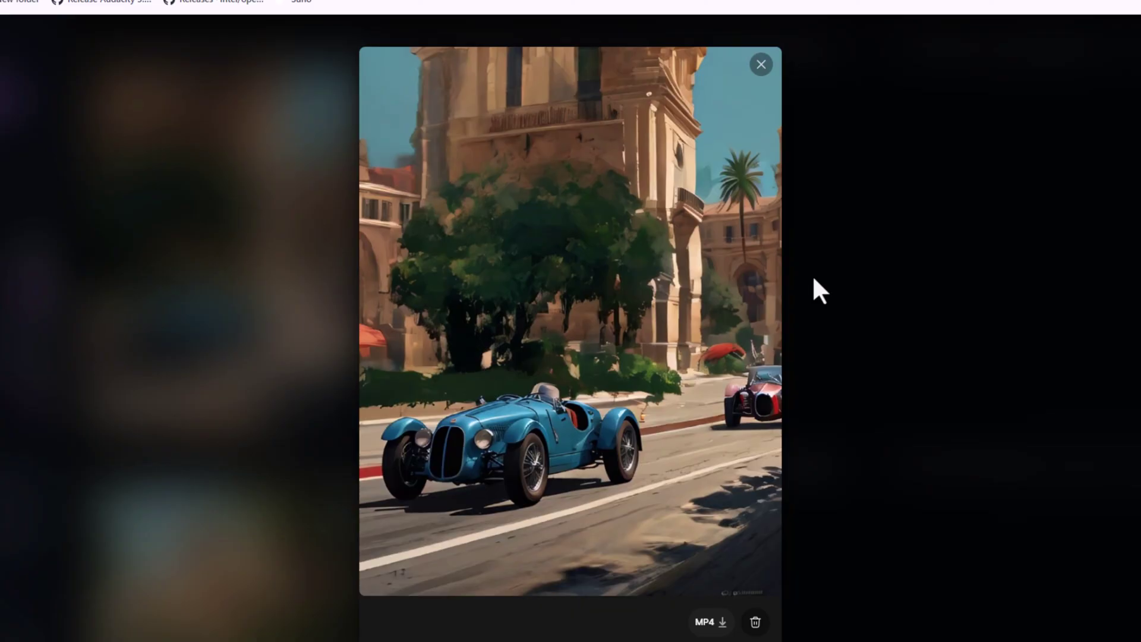
pyautogui.moveTo(683, 326)
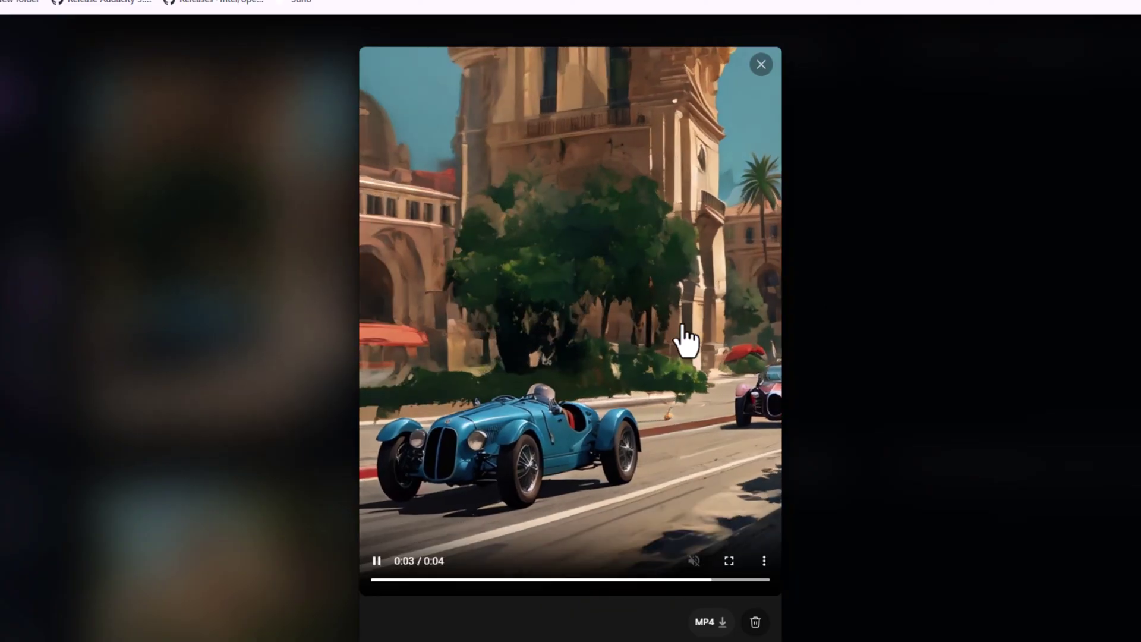